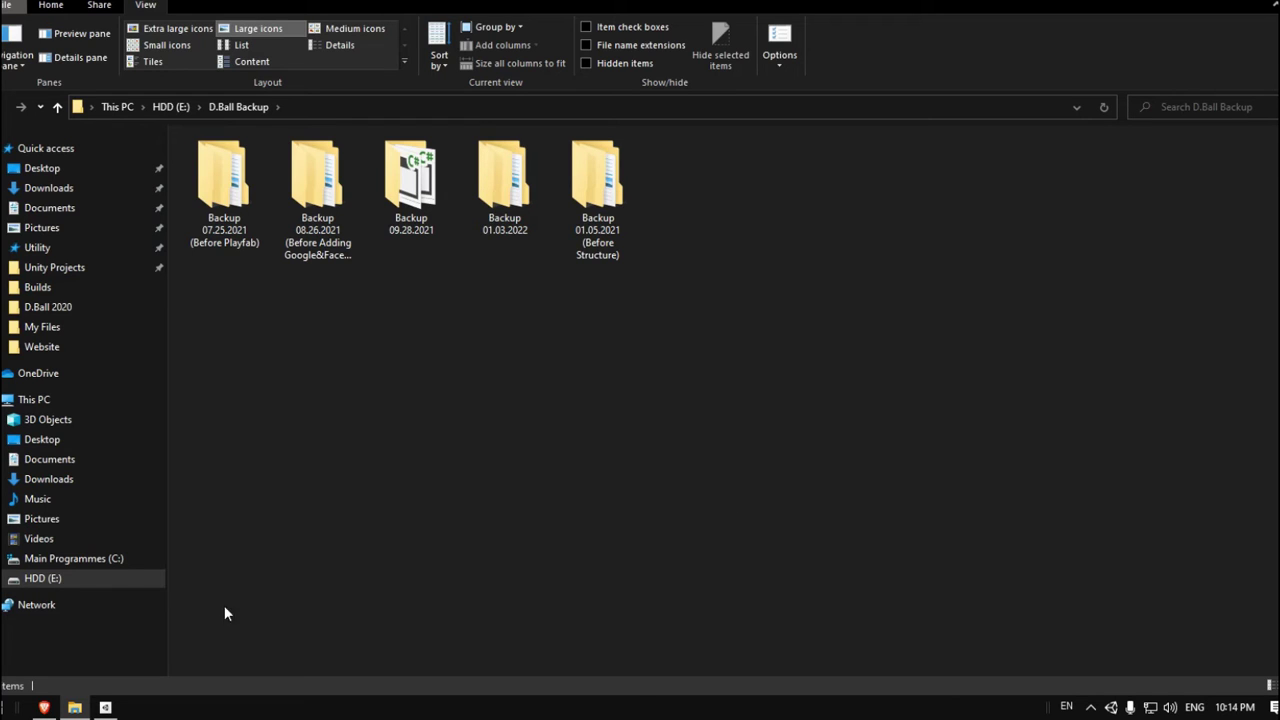
Step: Restore the Unity Hub window listing the D.Ball 2020 and Drag And Shoot projects
click(112, 707)
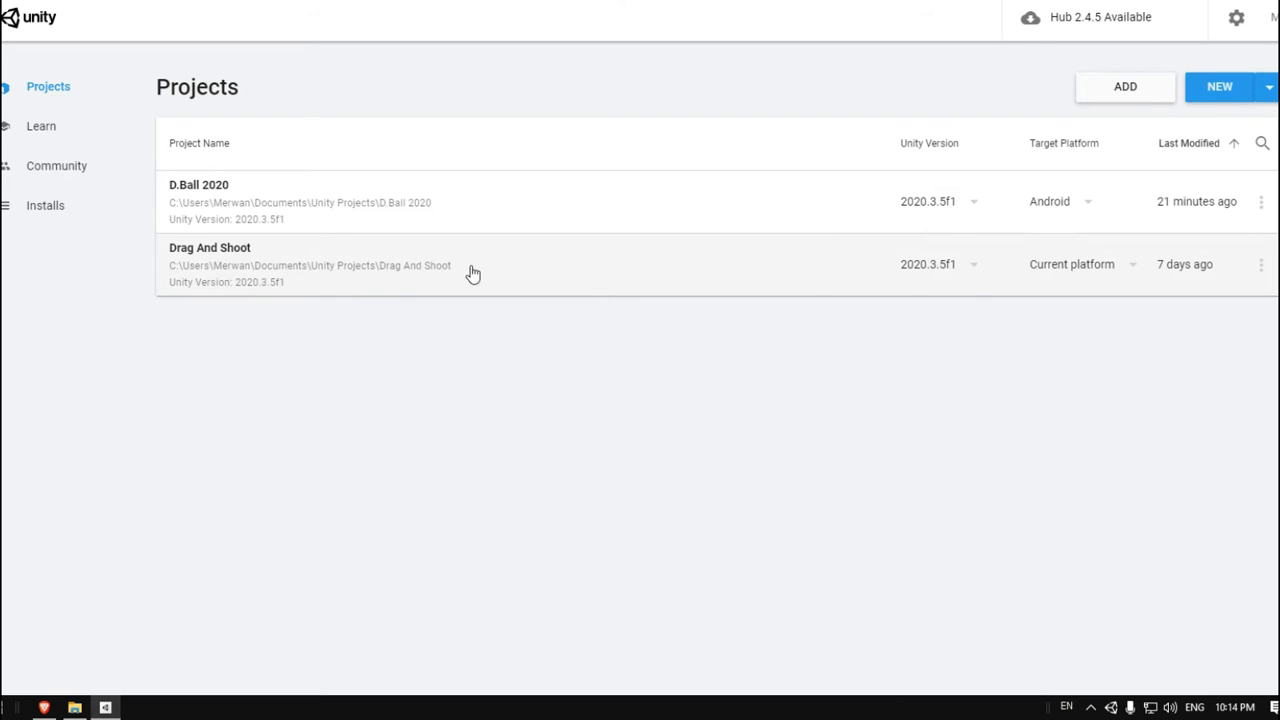
Step: Show the Drag And Shoot project's folder in Explorer and reposition that window
click(1261, 268)
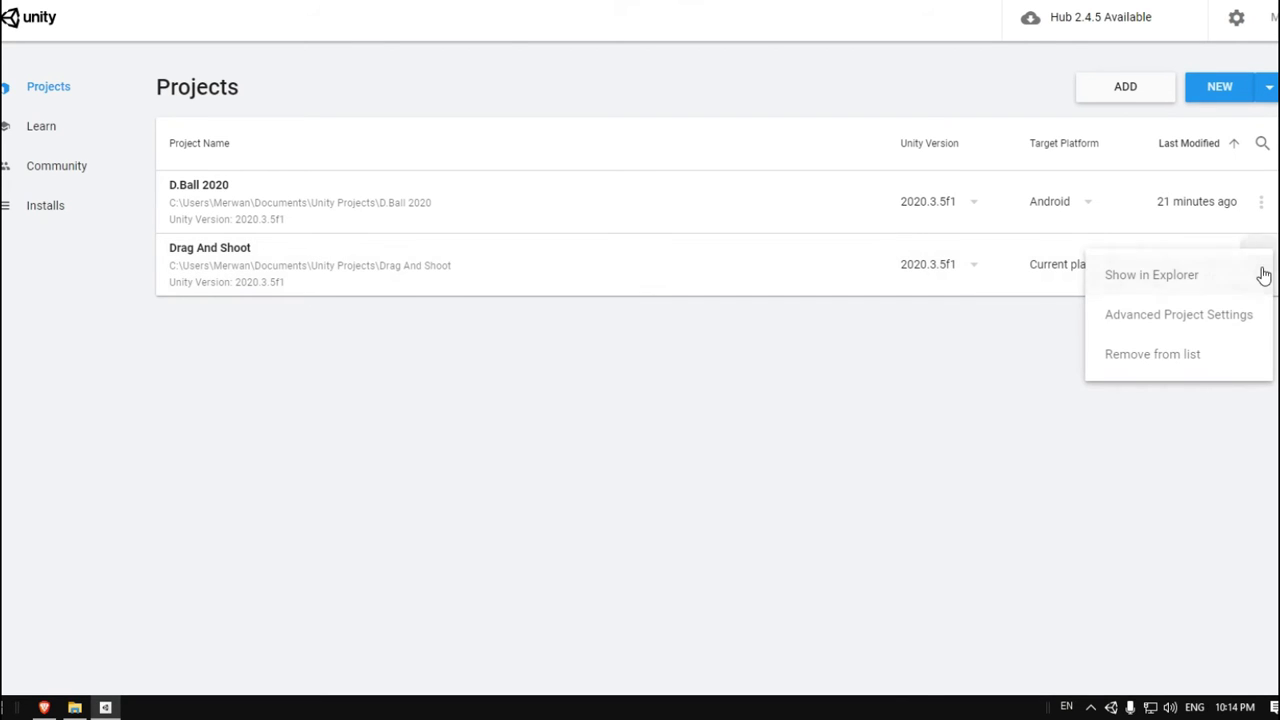
click(1128, 285)
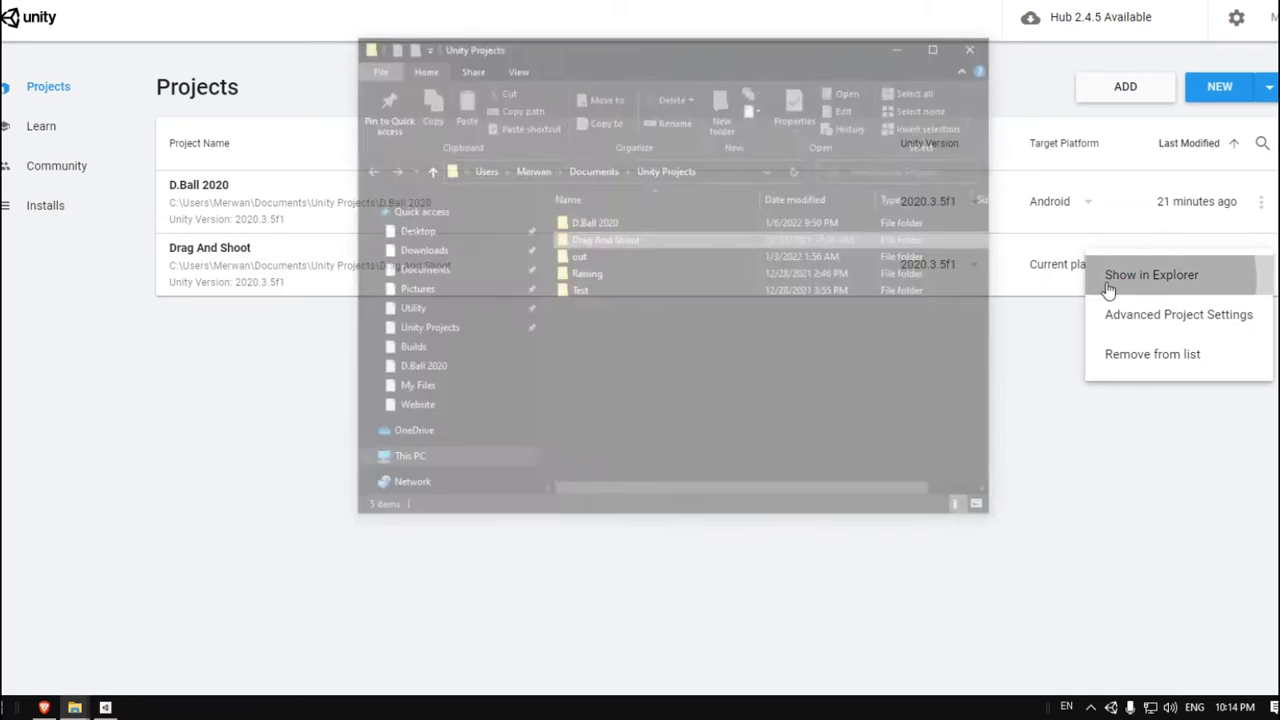
drag(681, 42, 600, 96)
Step: Maximize Explorer, enter Drag And Shoot, and copy the Assets and ProjectSettings folders
click(852, 96)
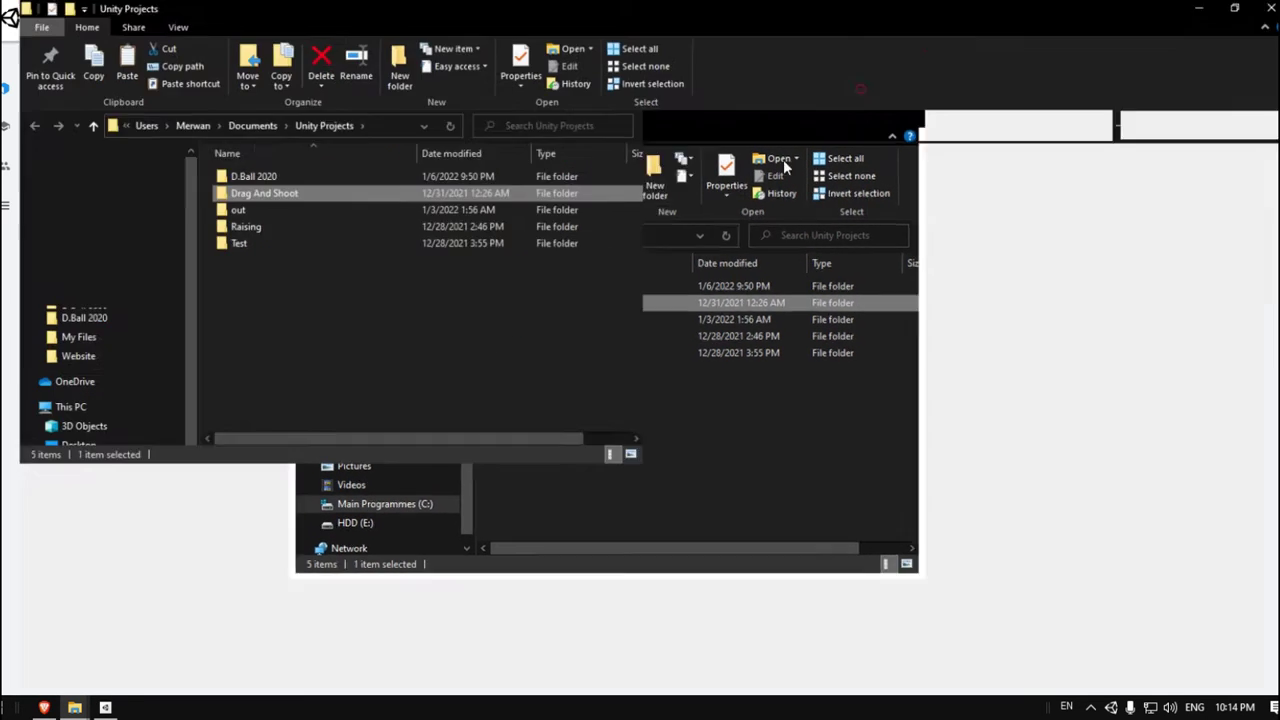
double_click(286, 178)
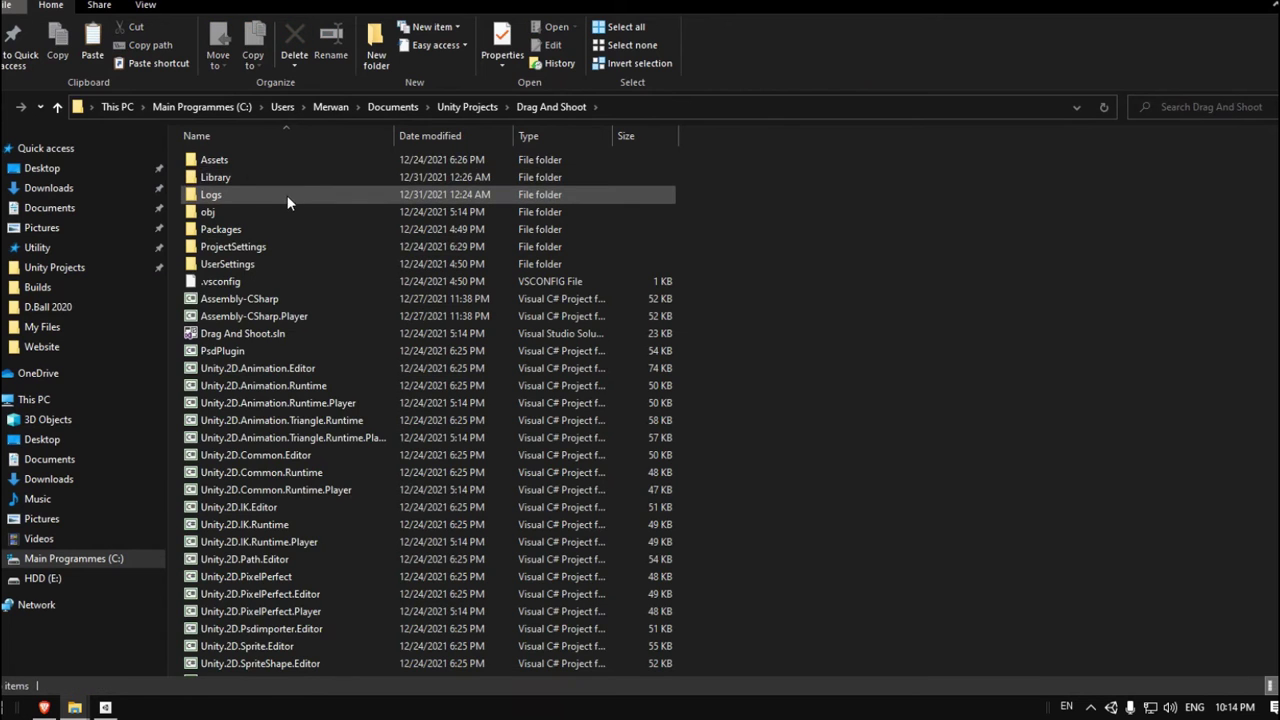
click(235, 166)
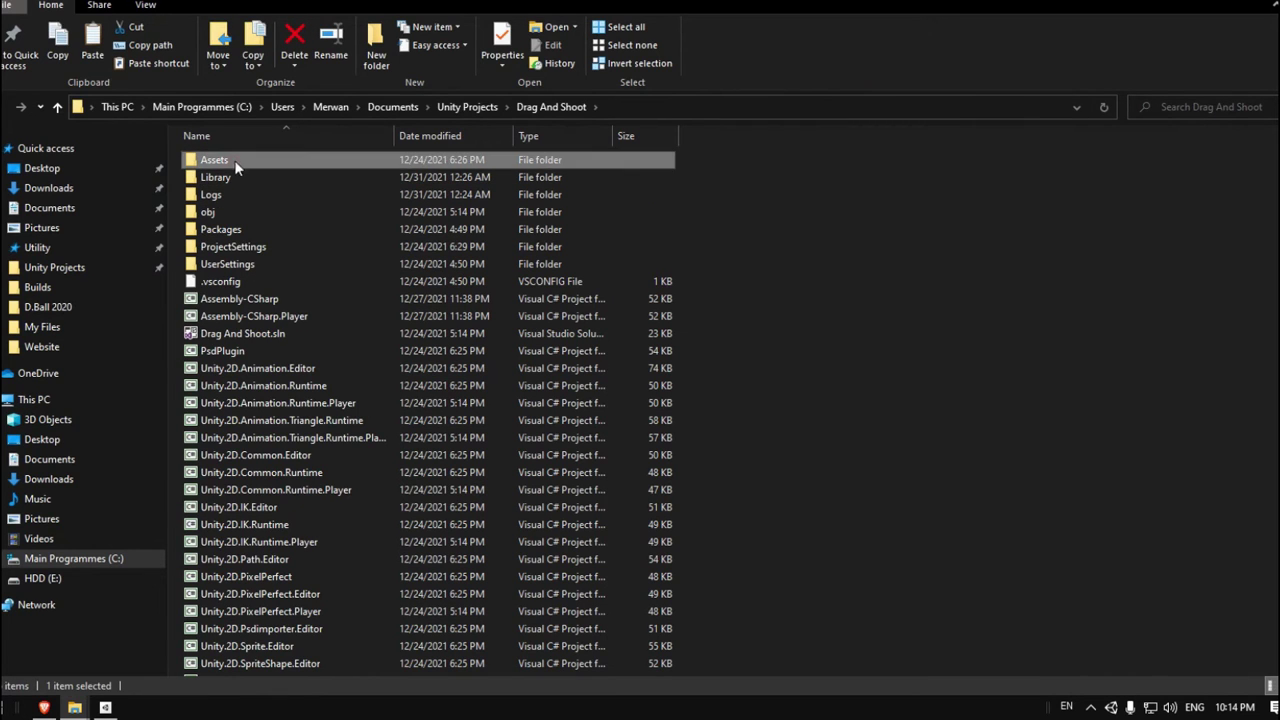
ctrl+click(276, 249)
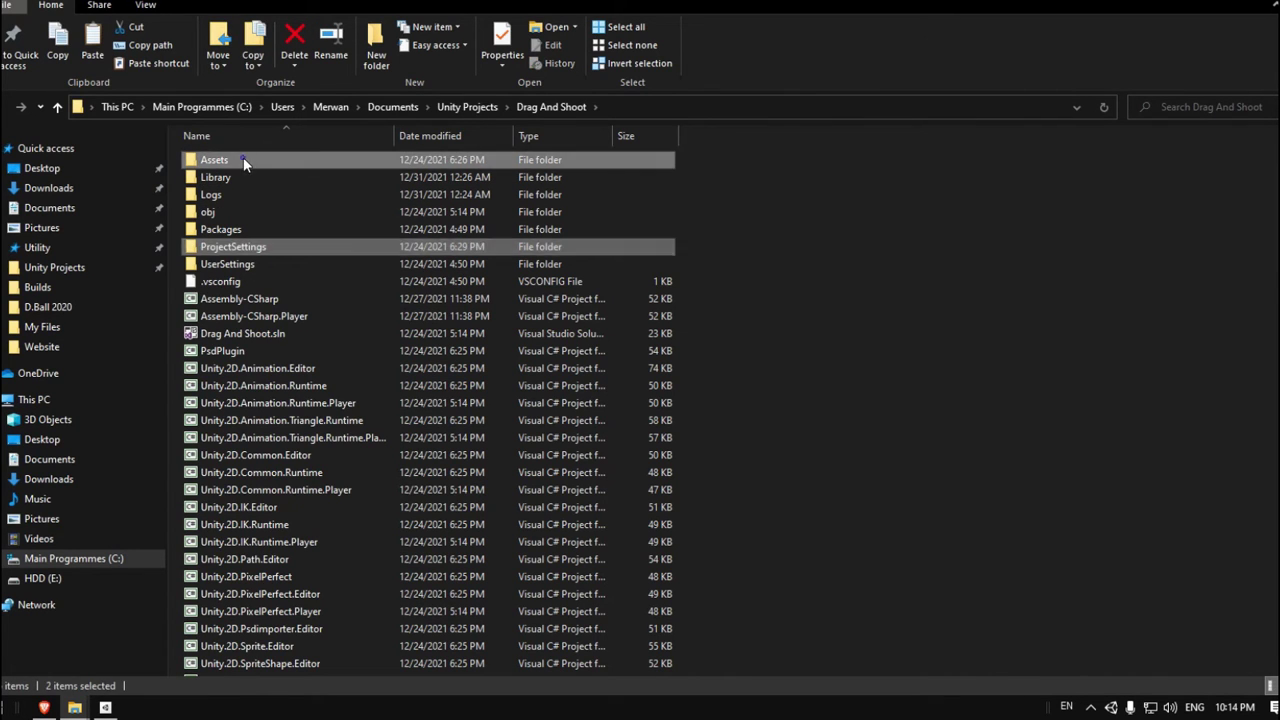
right_click(243, 157)
click(321, 479)
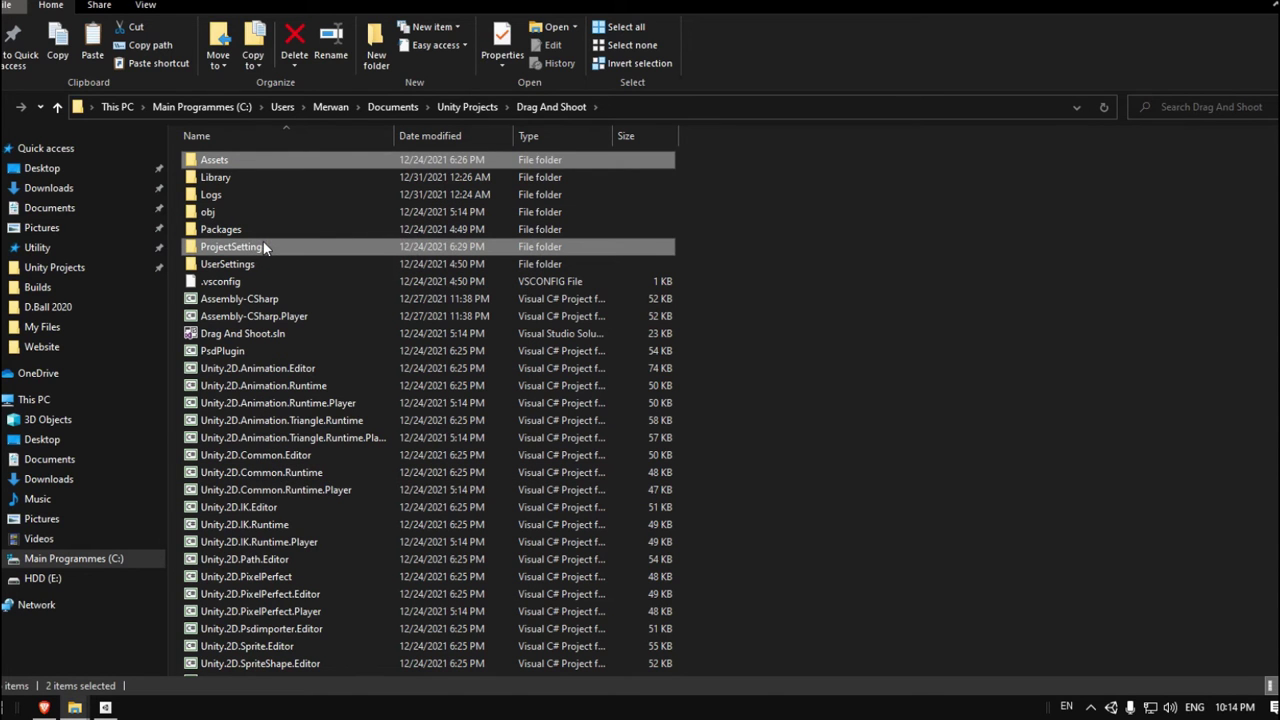
scroll(285, 440, down, 8)
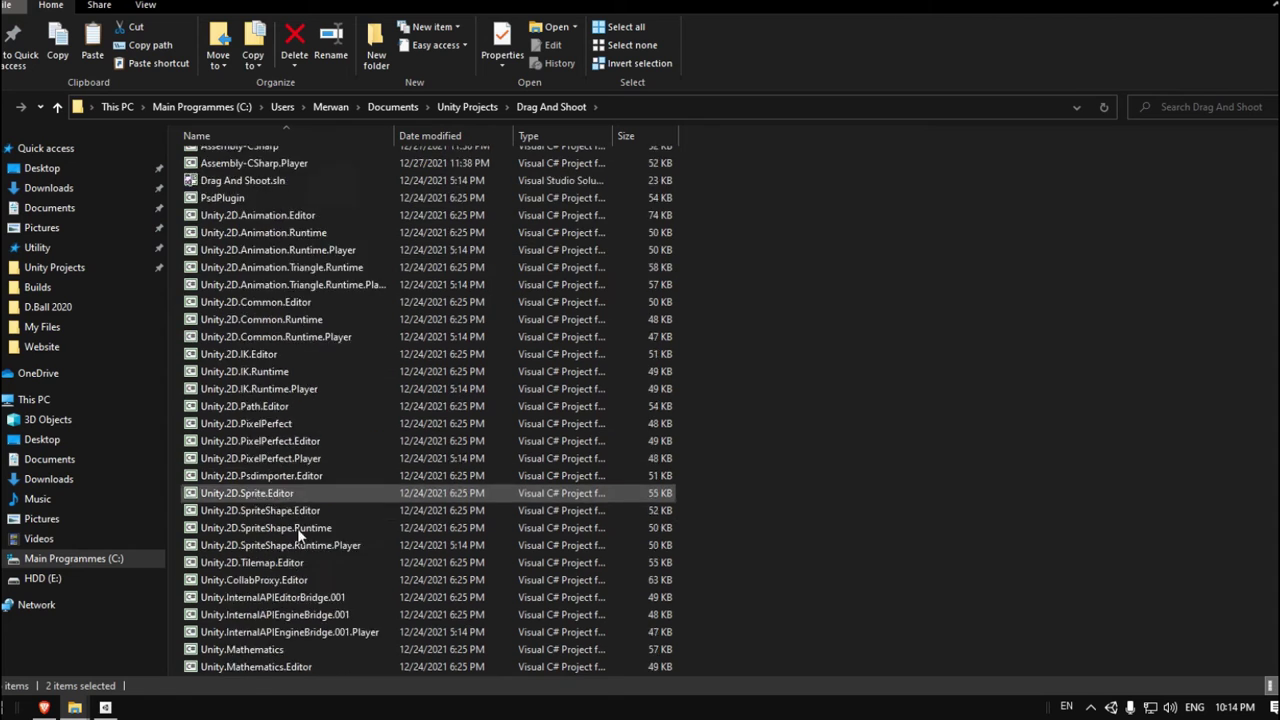
scroll(312, 618, up, 8)
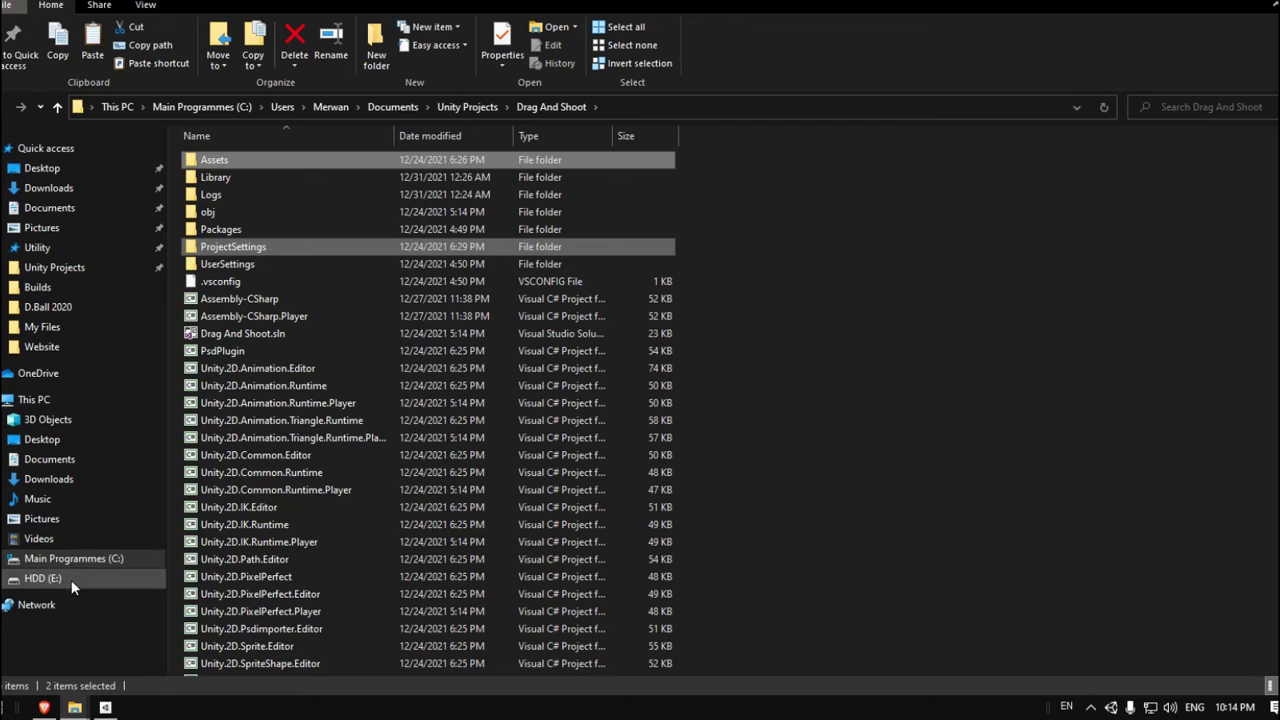
Step: Create a new folder named 'Drag And Shoot Backups' on HDD (E:)
click(68, 580)
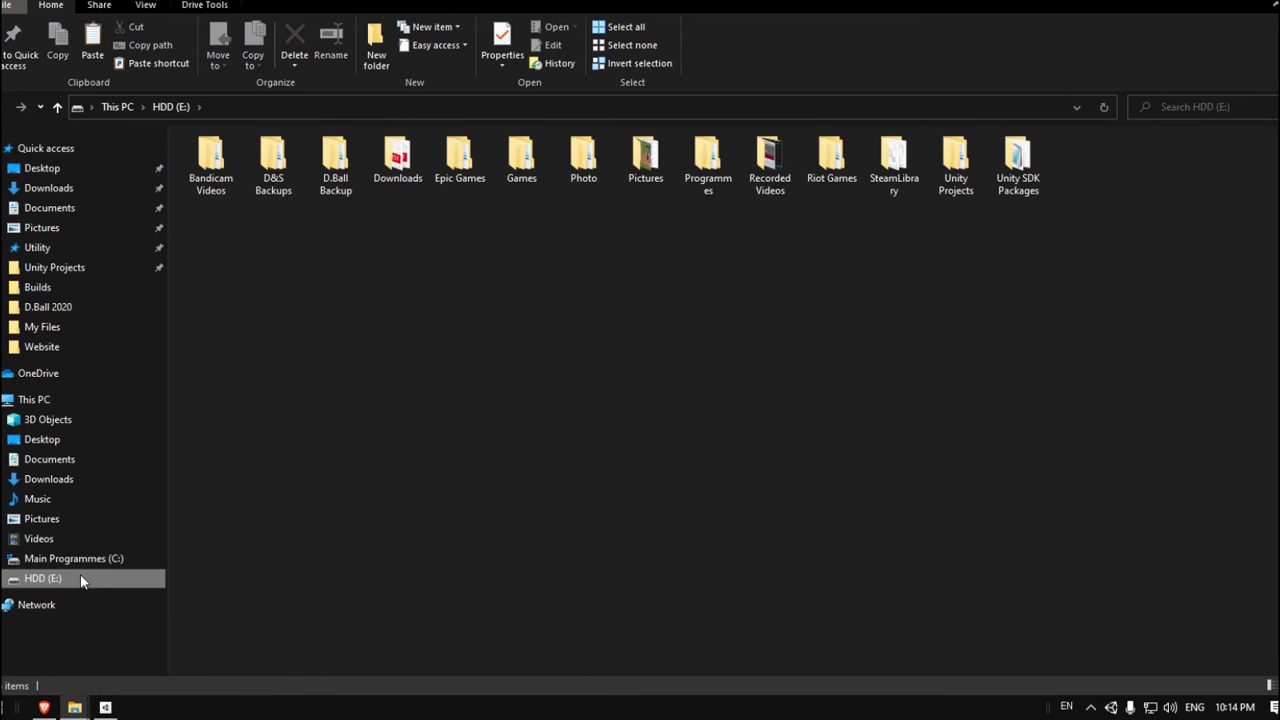
right_click(306, 273)
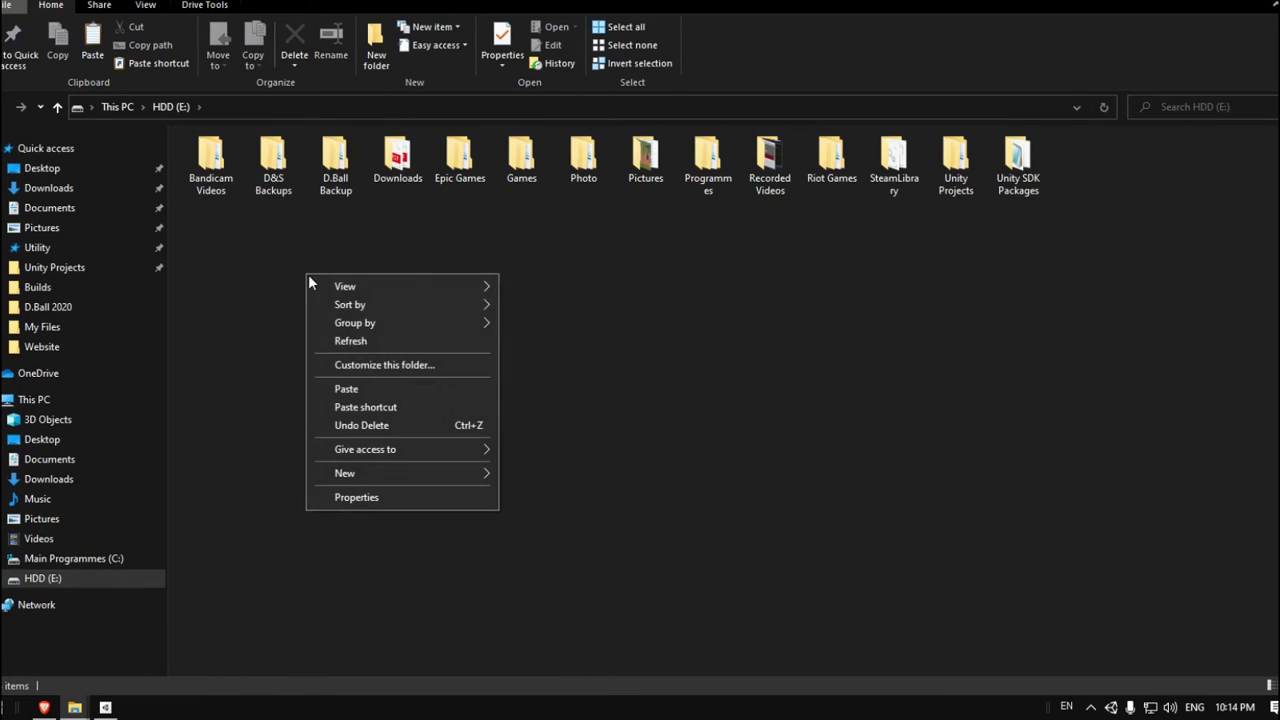
mouse_move(422, 475)
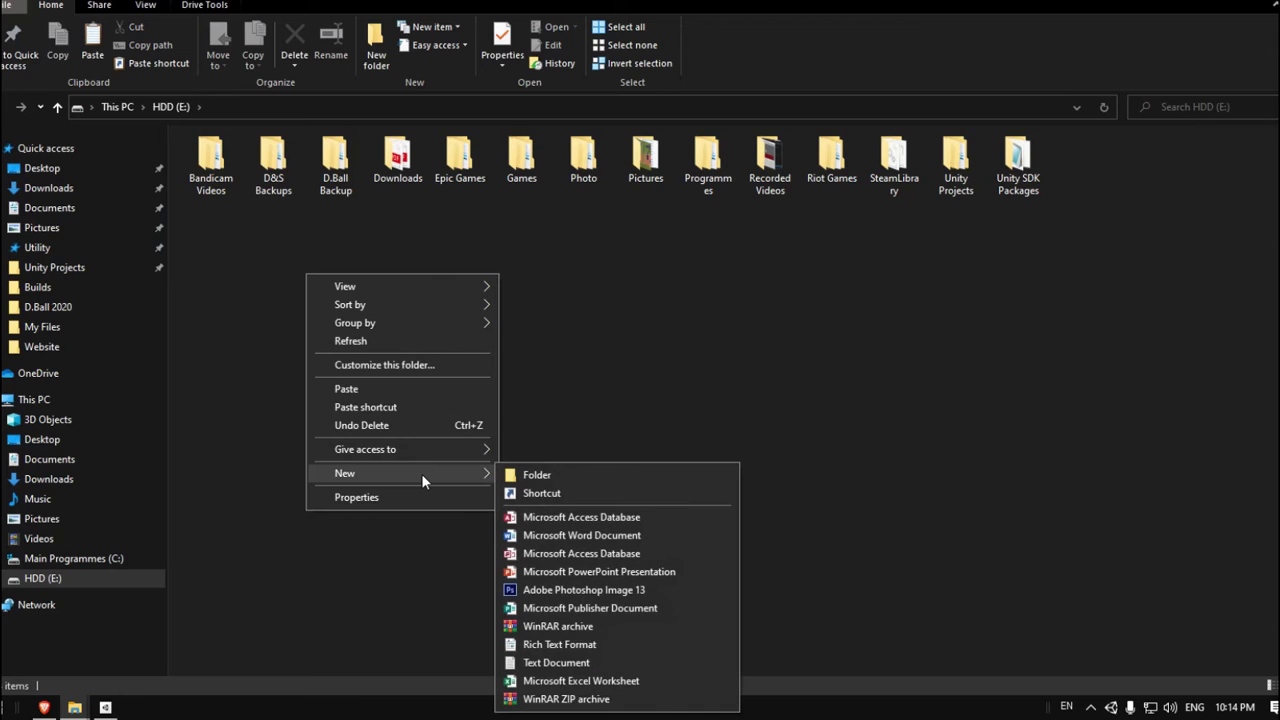
click(555, 475)
text(Dra)
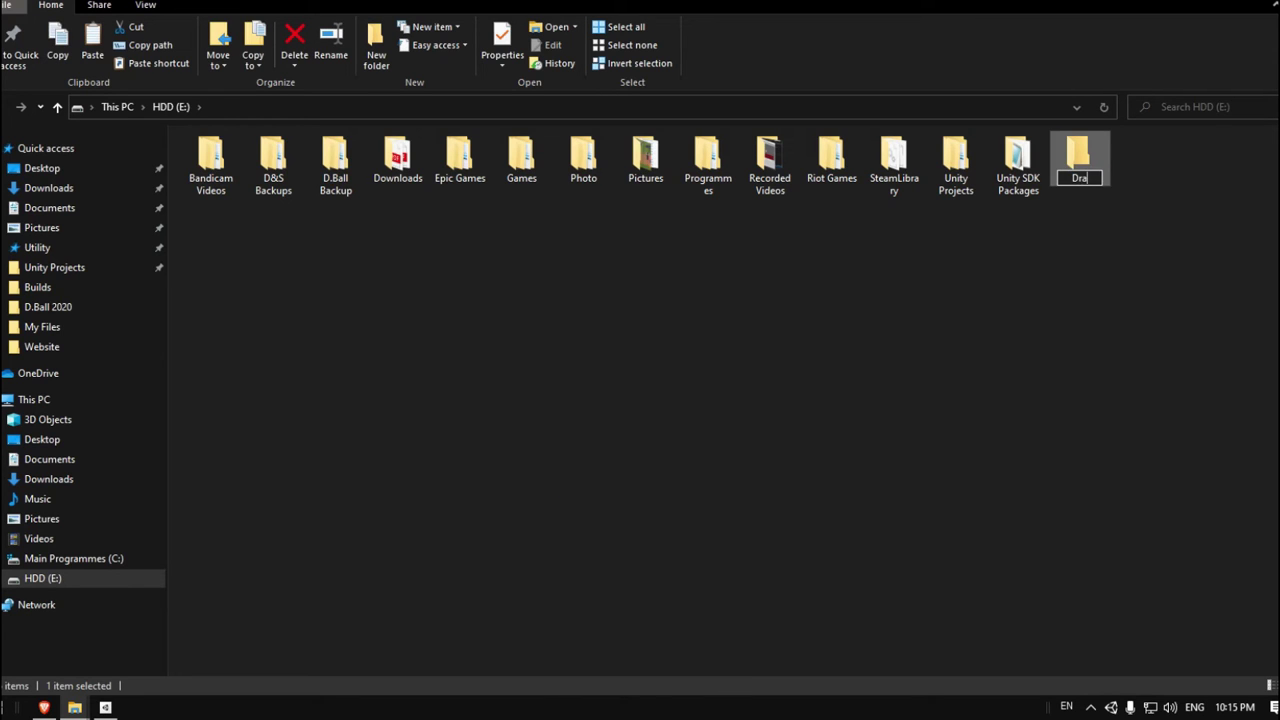
text(g And Shoot Backups)
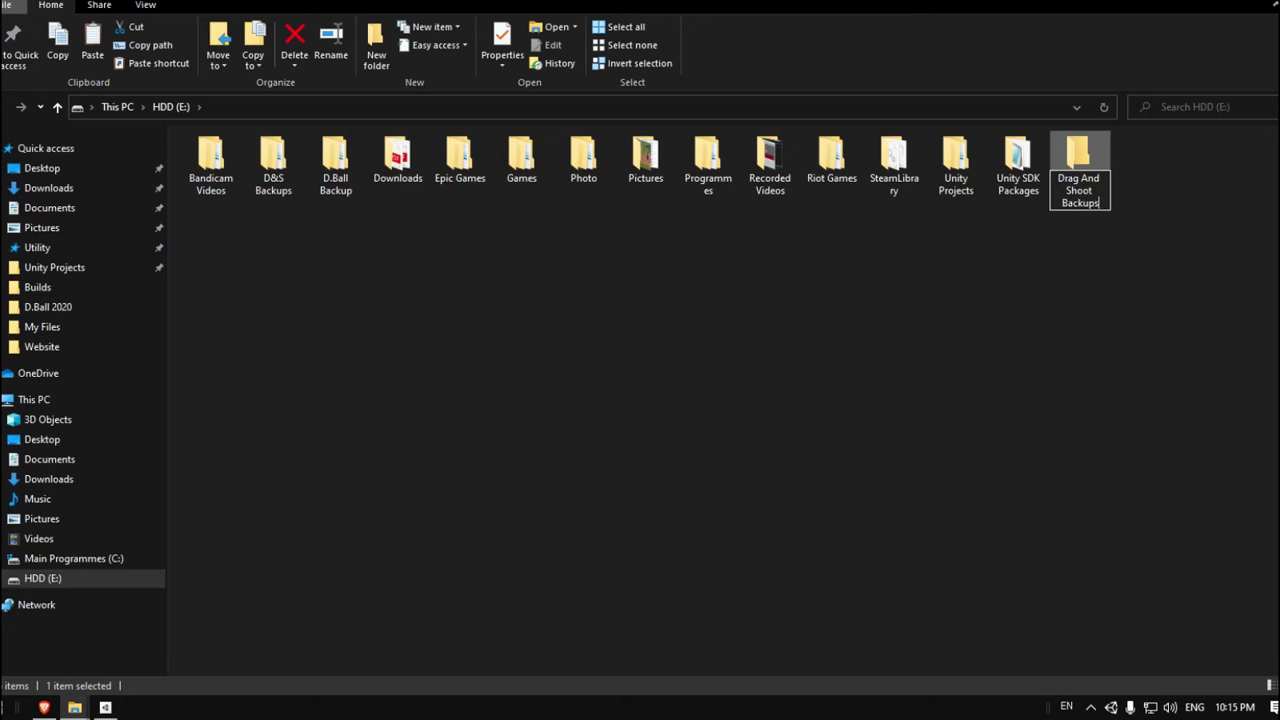
key(Return)
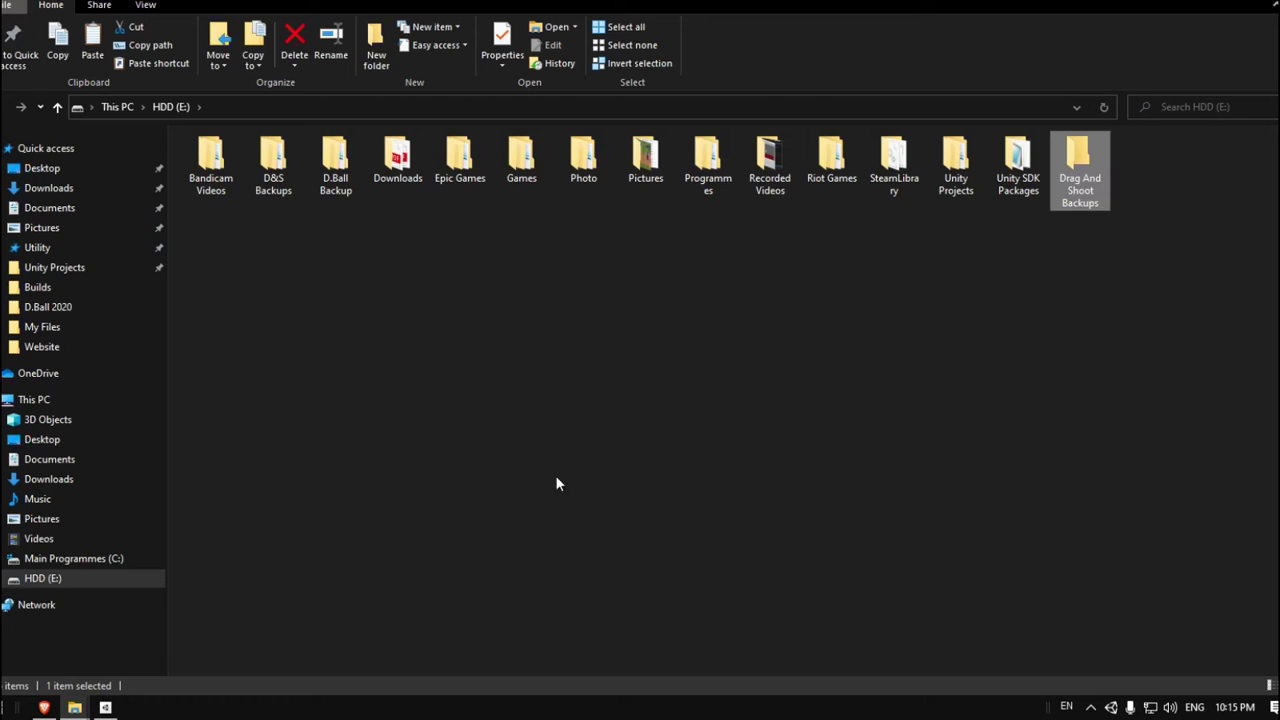
Step: Inside Drag And Shoot Backups, create a folder named 'Backup 01.06.2022'
double_click(1081, 181)
right_click(260, 203)
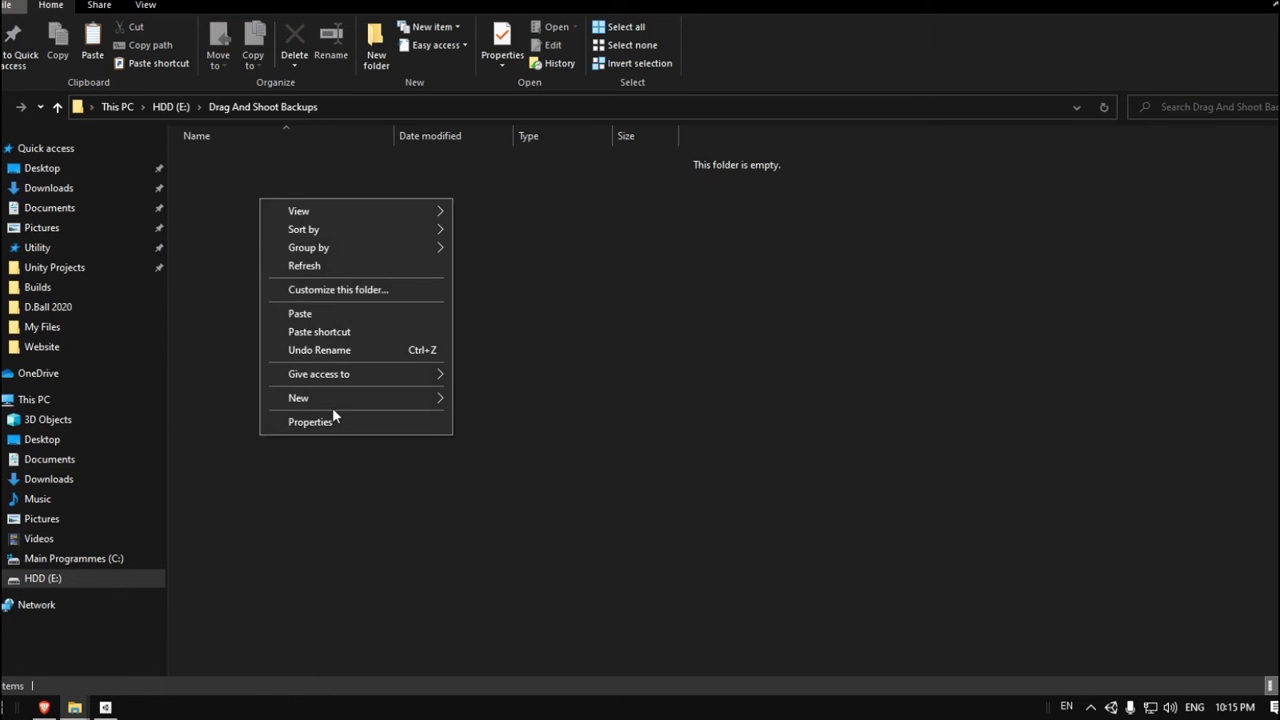
mouse_move(430, 399)
click(506, 397)
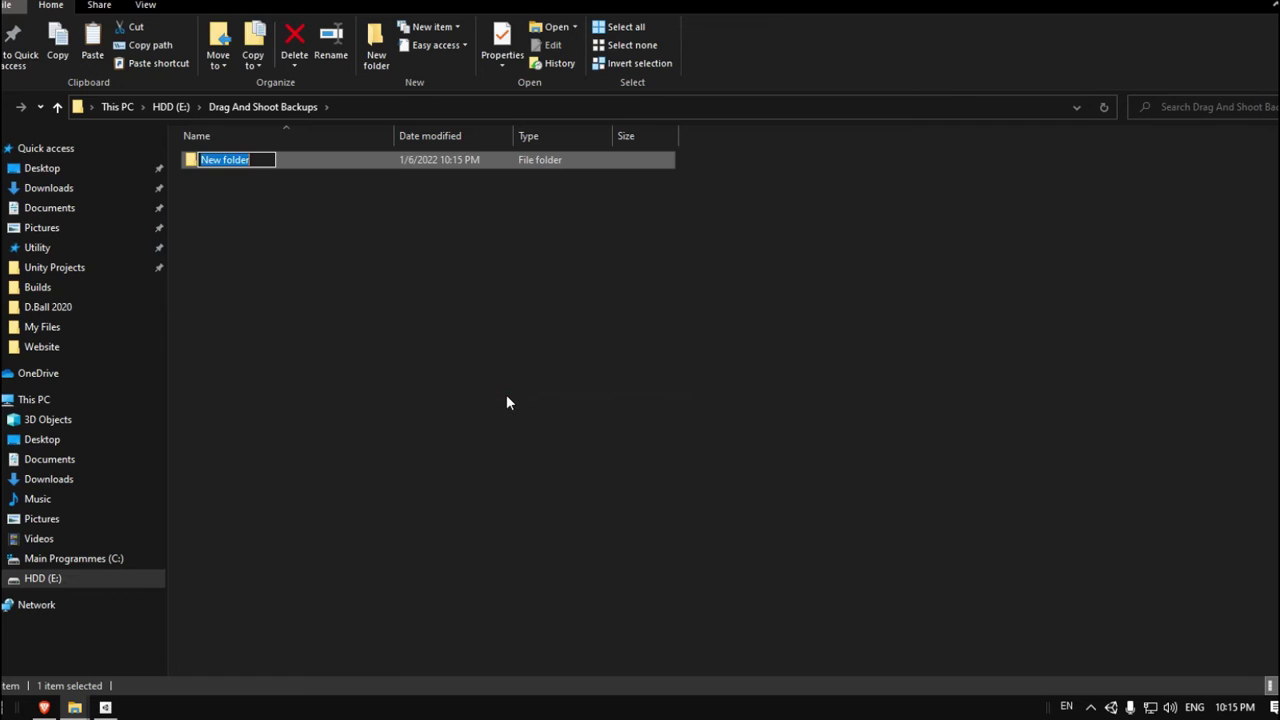
text(Backup)
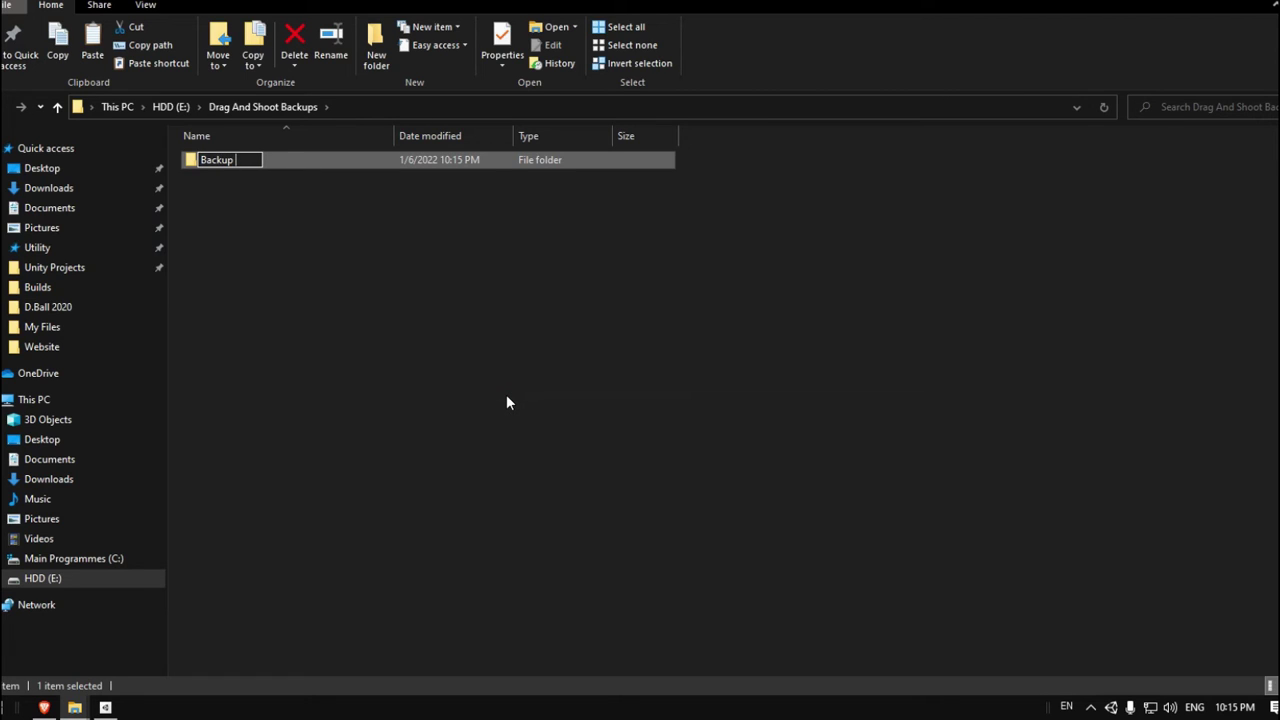
text( 01.06.202)
key(BackSpace)
key(BackSpace)
text(2022)
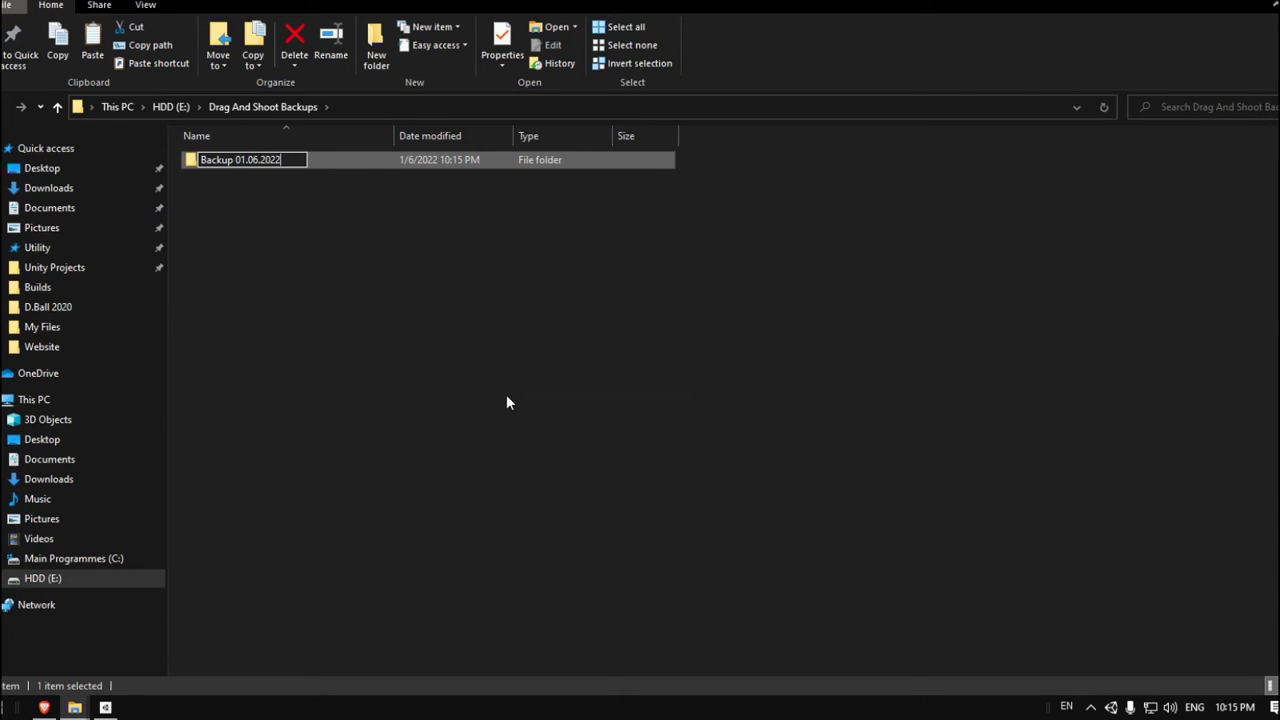
key(Return)
Step: Paste Assets and ProjectSettings into Backup 01.06.2022 and clear the selection
double_click(244, 160)
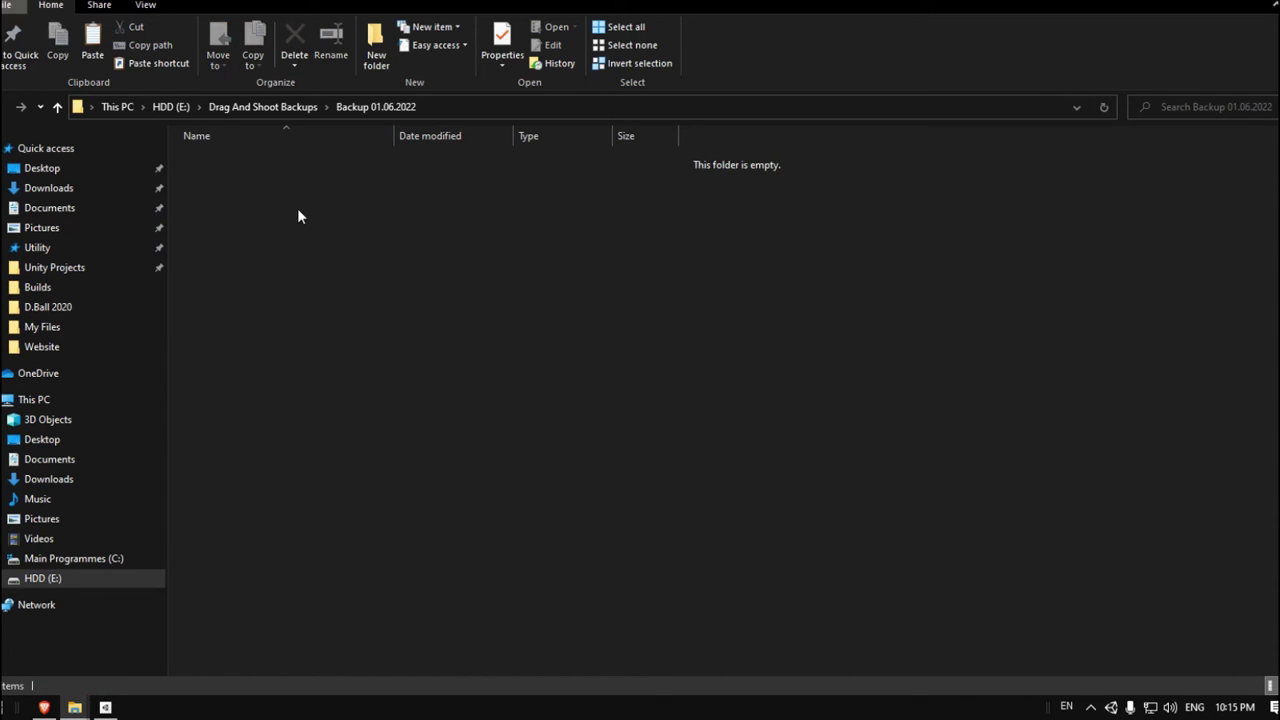
right_click(297, 209)
click(350, 326)
click(266, 283)
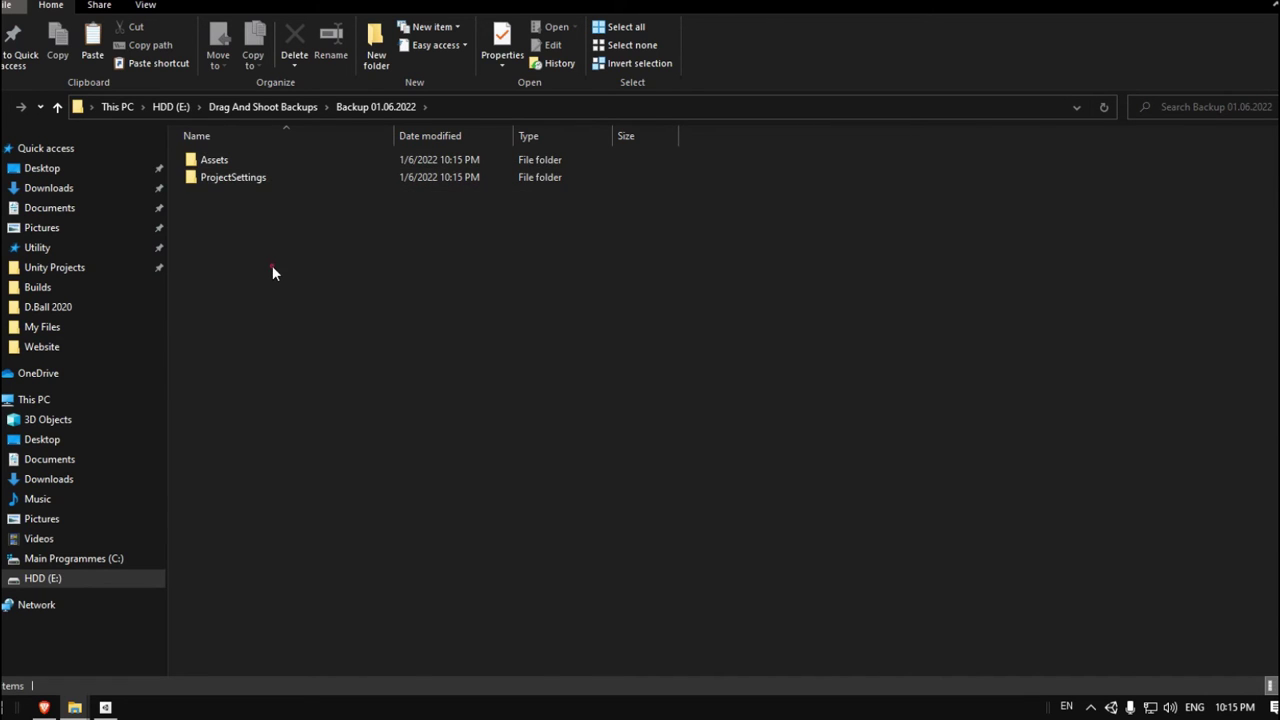
Step: Copy the backed-up Assets and ProjectSettings folders
click(226, 162)
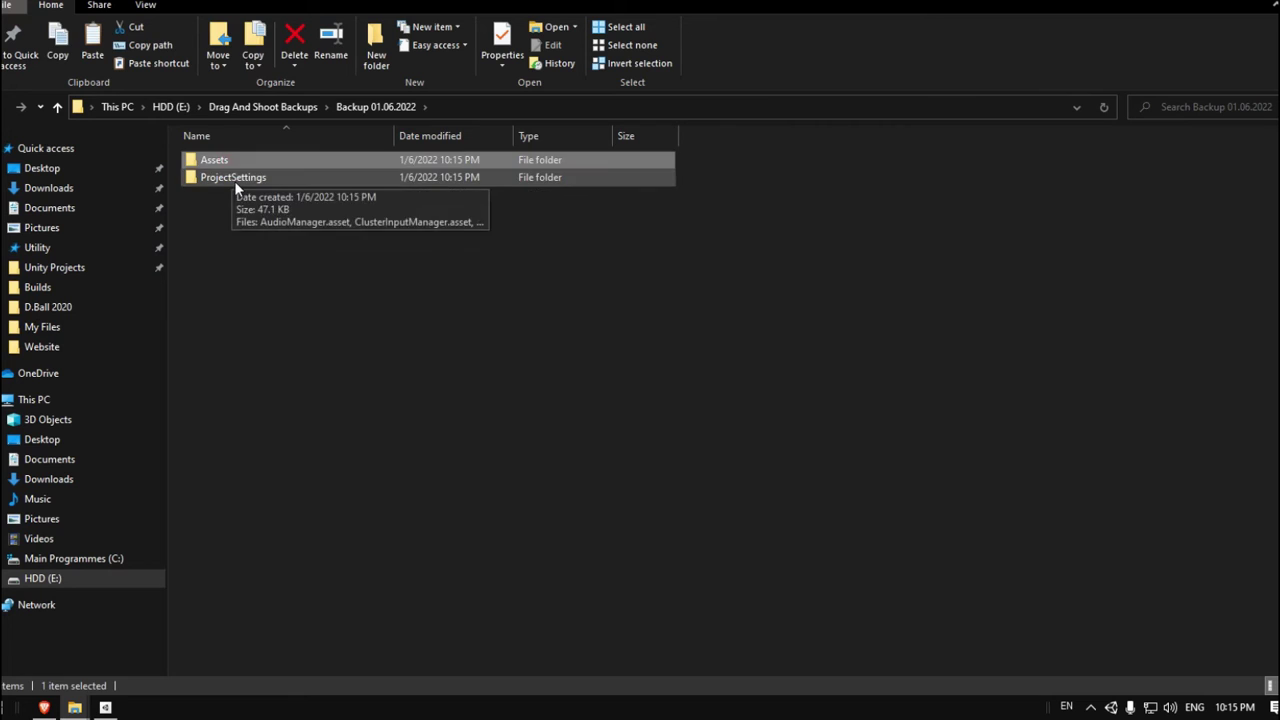
ctrl+click(234, 178)
right_click(226, 157)
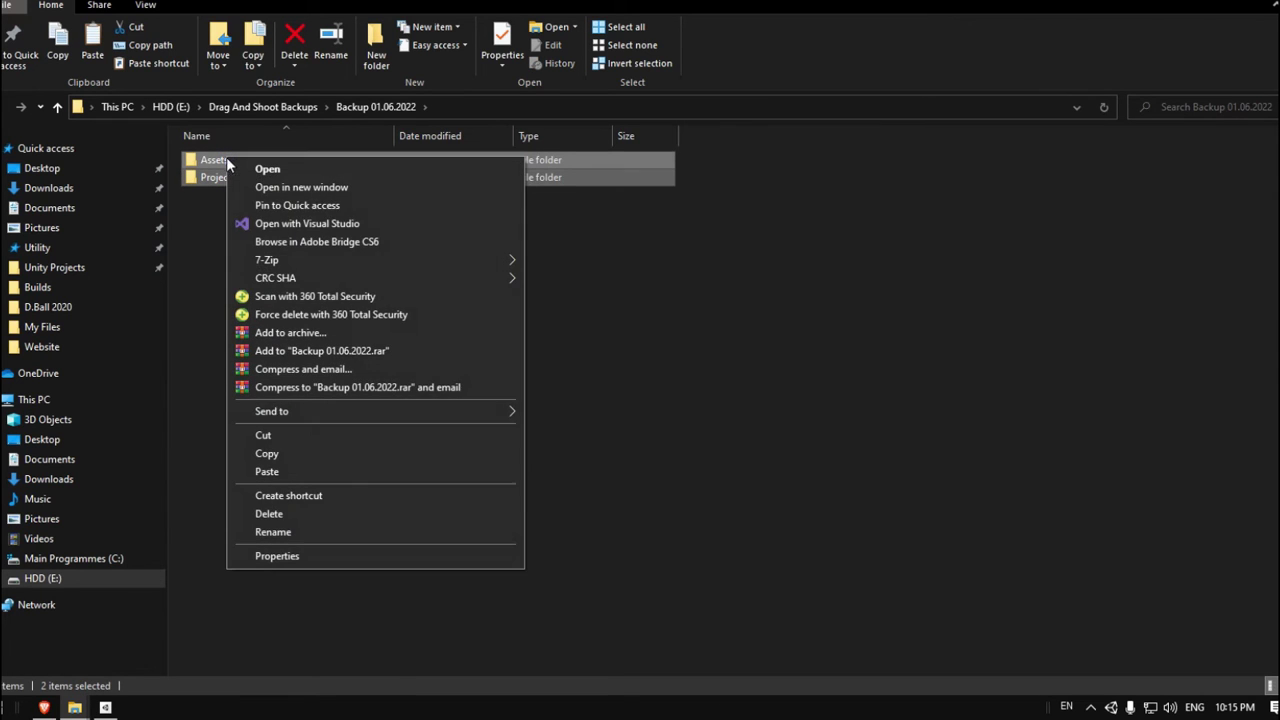
click(277, 452)
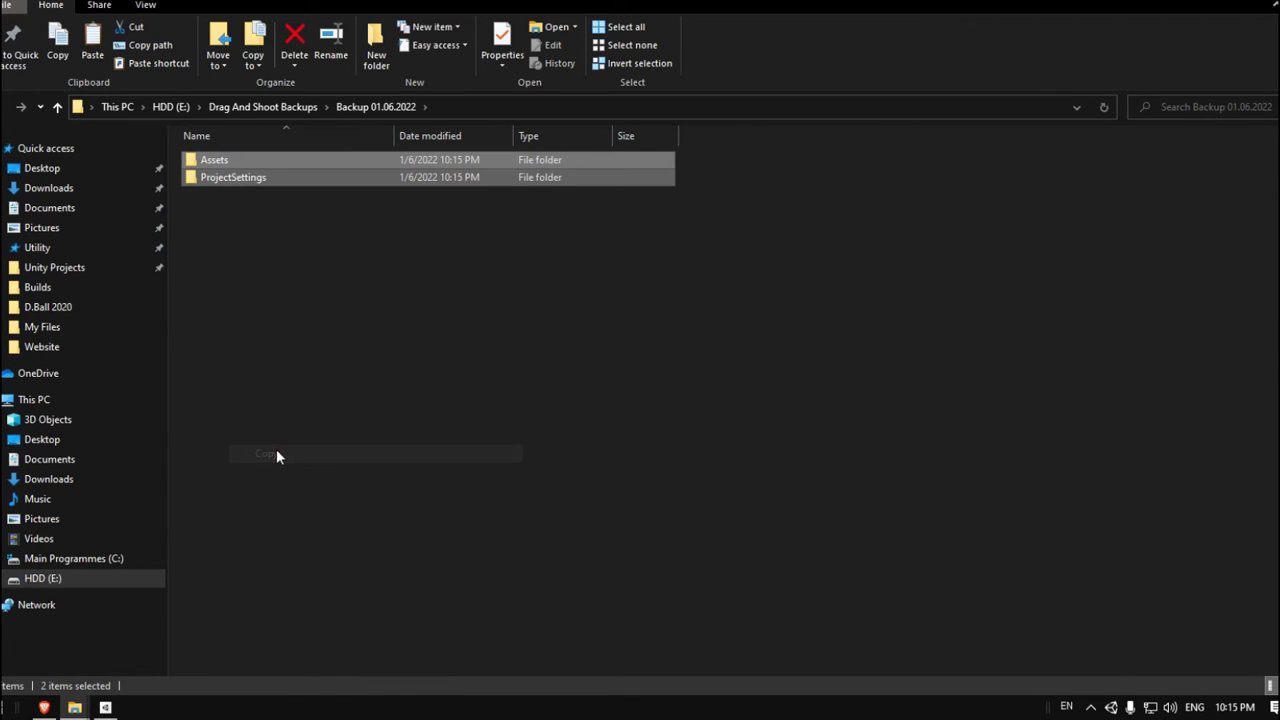
Step: Create a new folder named 'D & S' in Unity Projects
click(62, 276)
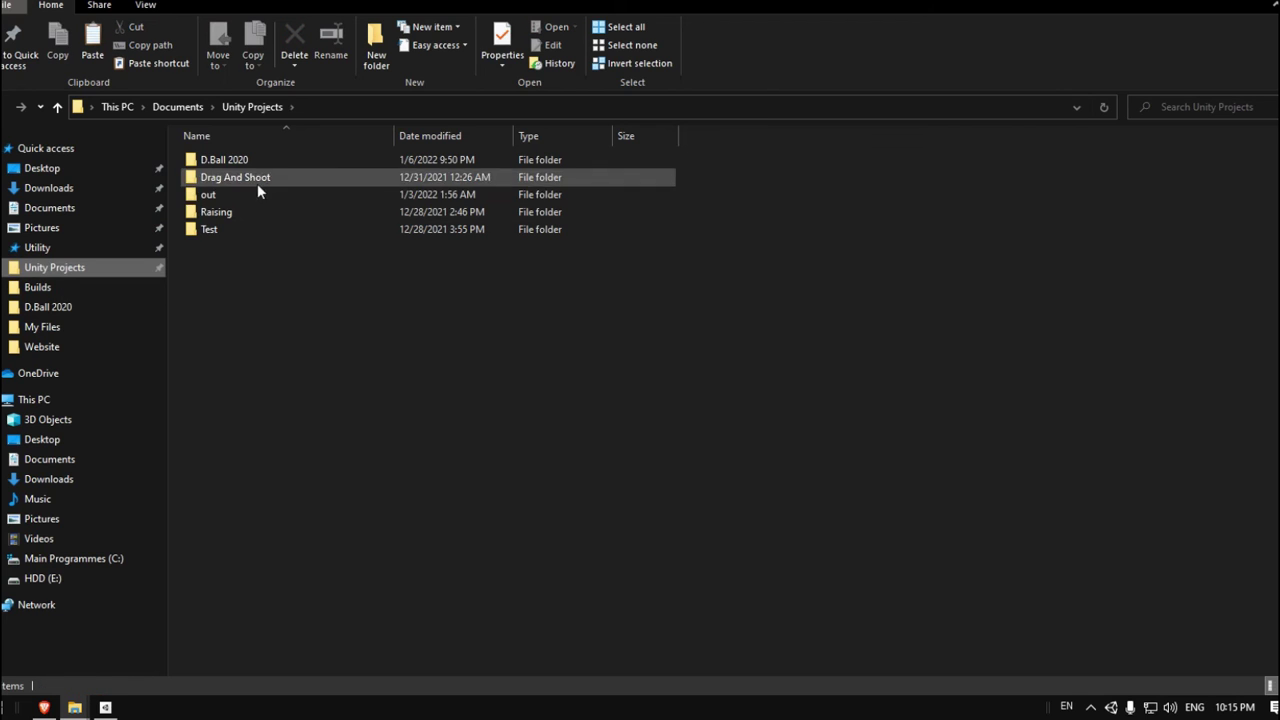
right_click(262, 277)
mouse_move(340, 476)
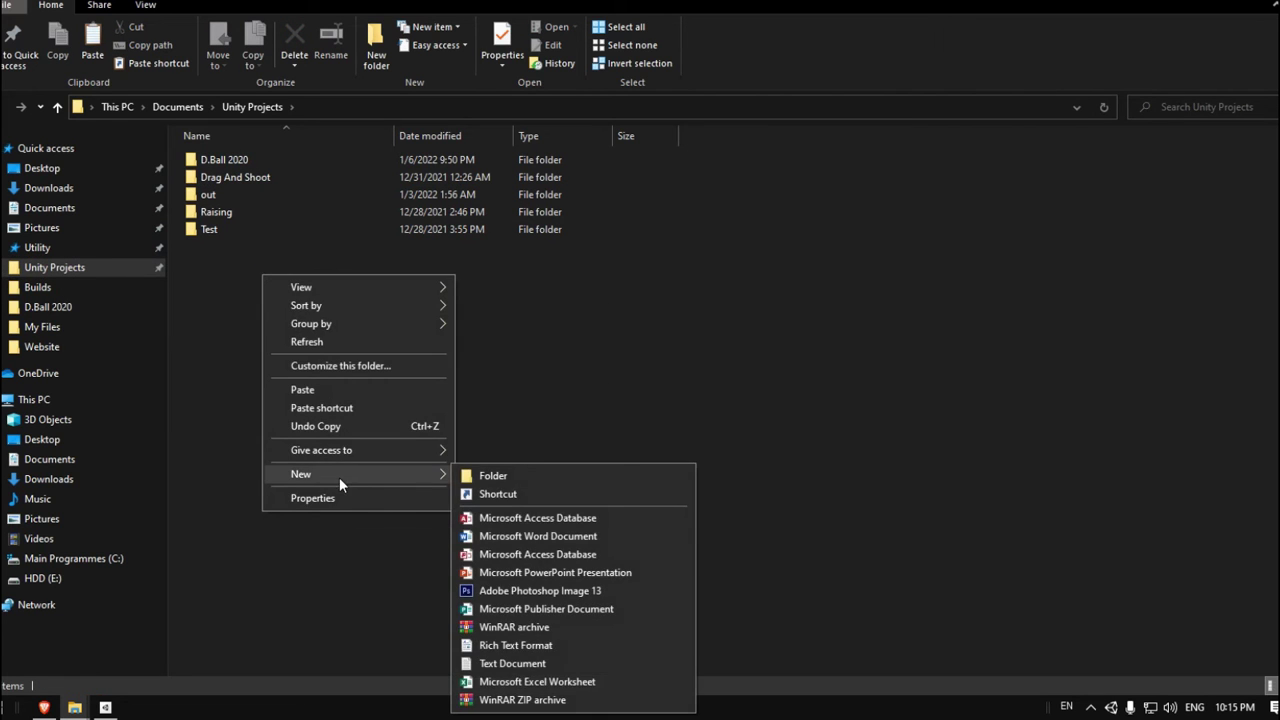
click(494, 479)
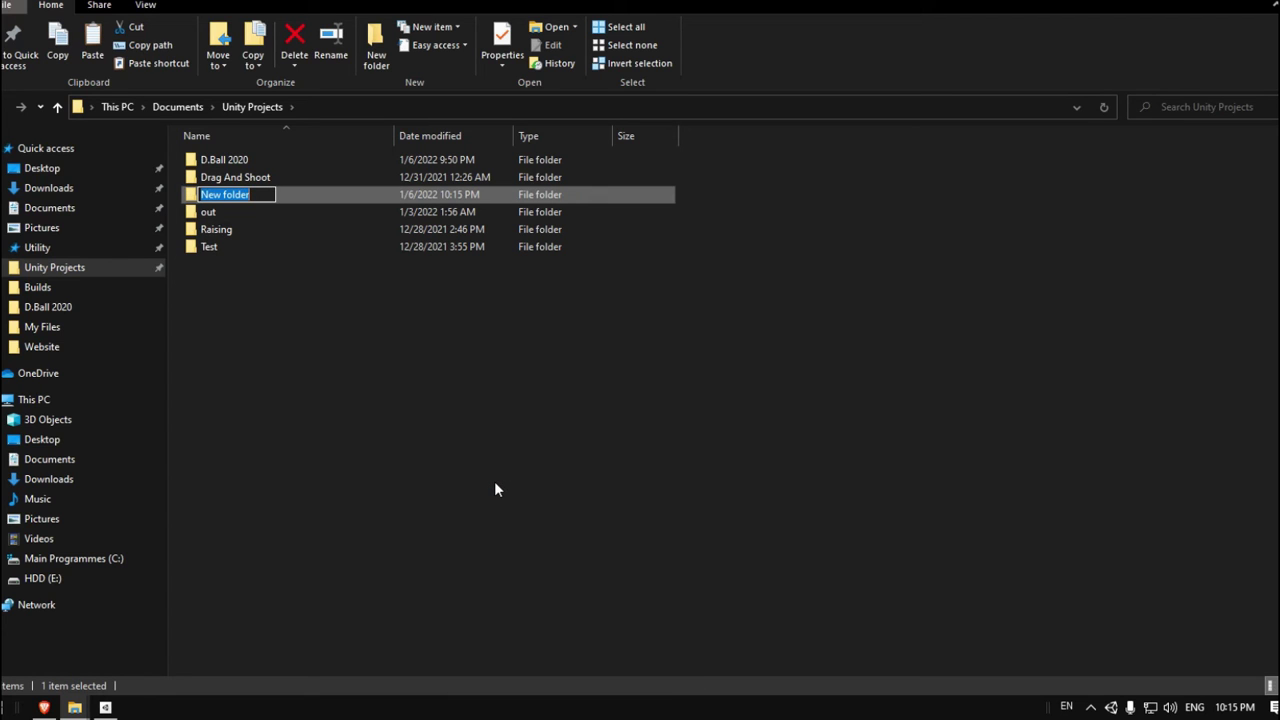
text(D & S)
key(Return)
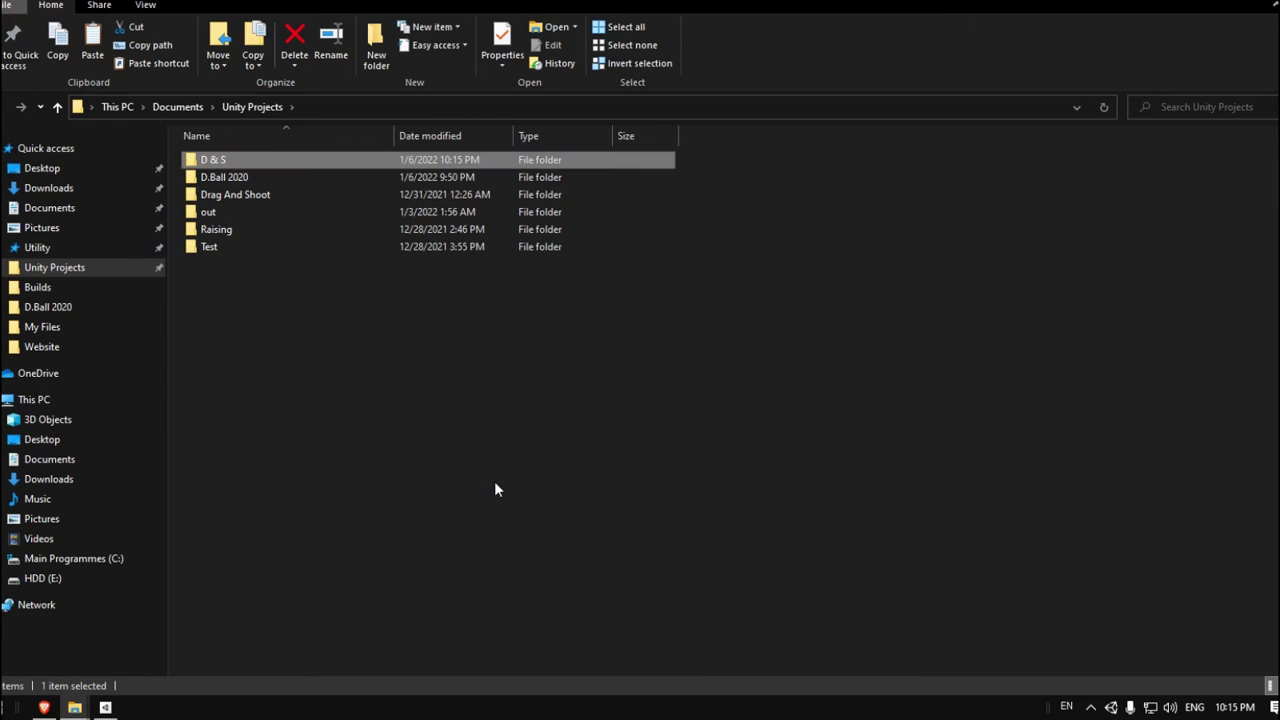
Step: Paste Assets and ProjectSettings into the D & S folder and clear the selection
double_click(243, 166)
right_click(318, 232)
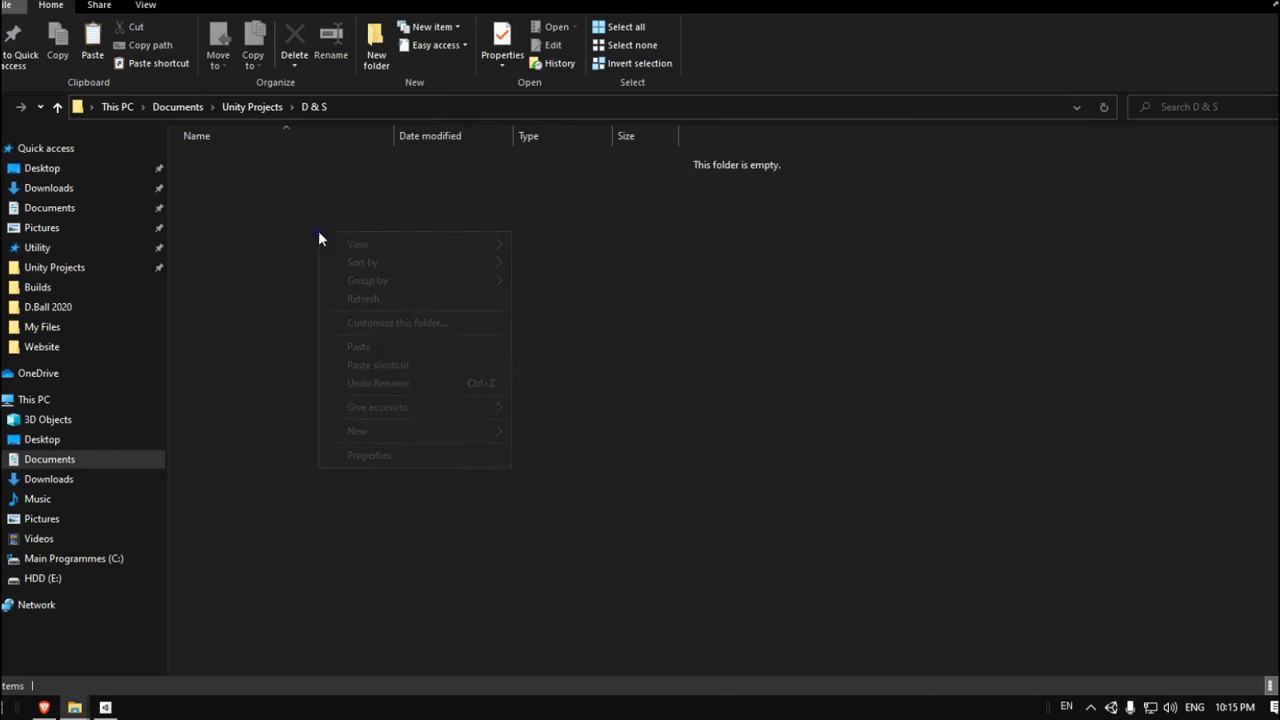
click(361, 348)
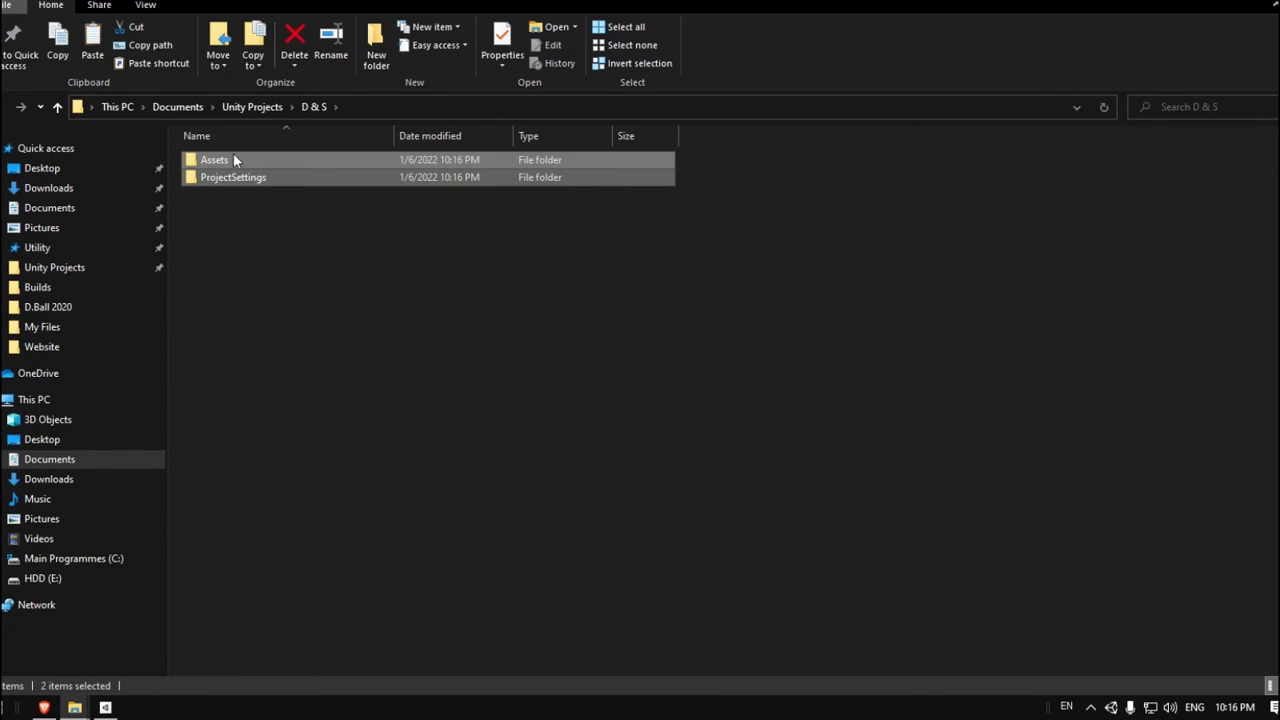
click(285, 303)
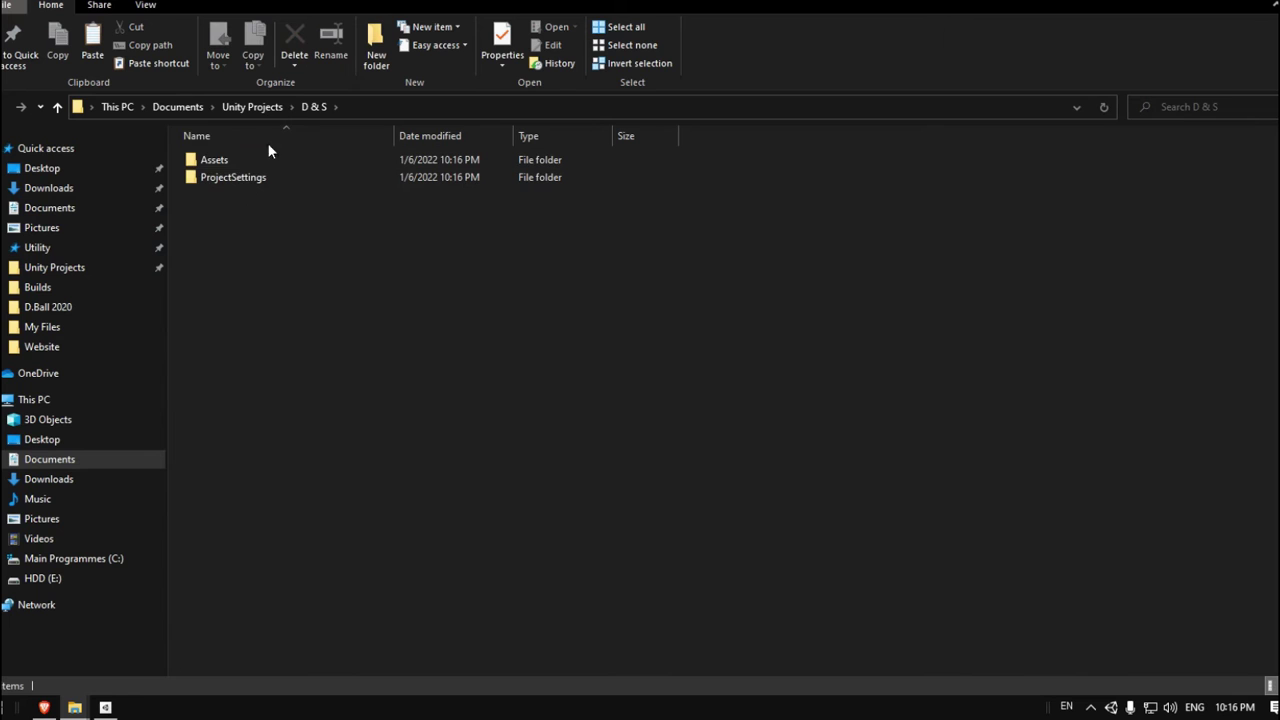
Step: Add the D & S folder as a Unity Hub project and open it in the editor
click(105, 707)
click(1106, 90)
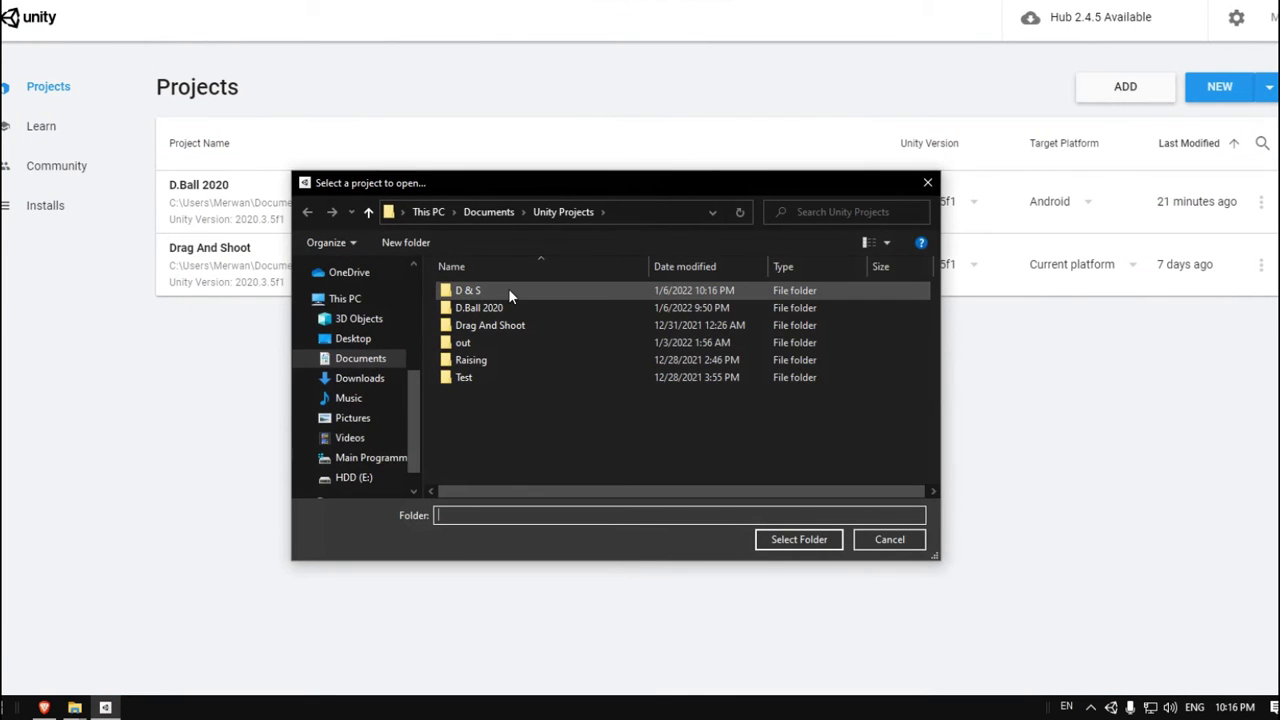
click(508, 288)
click(797, 541)
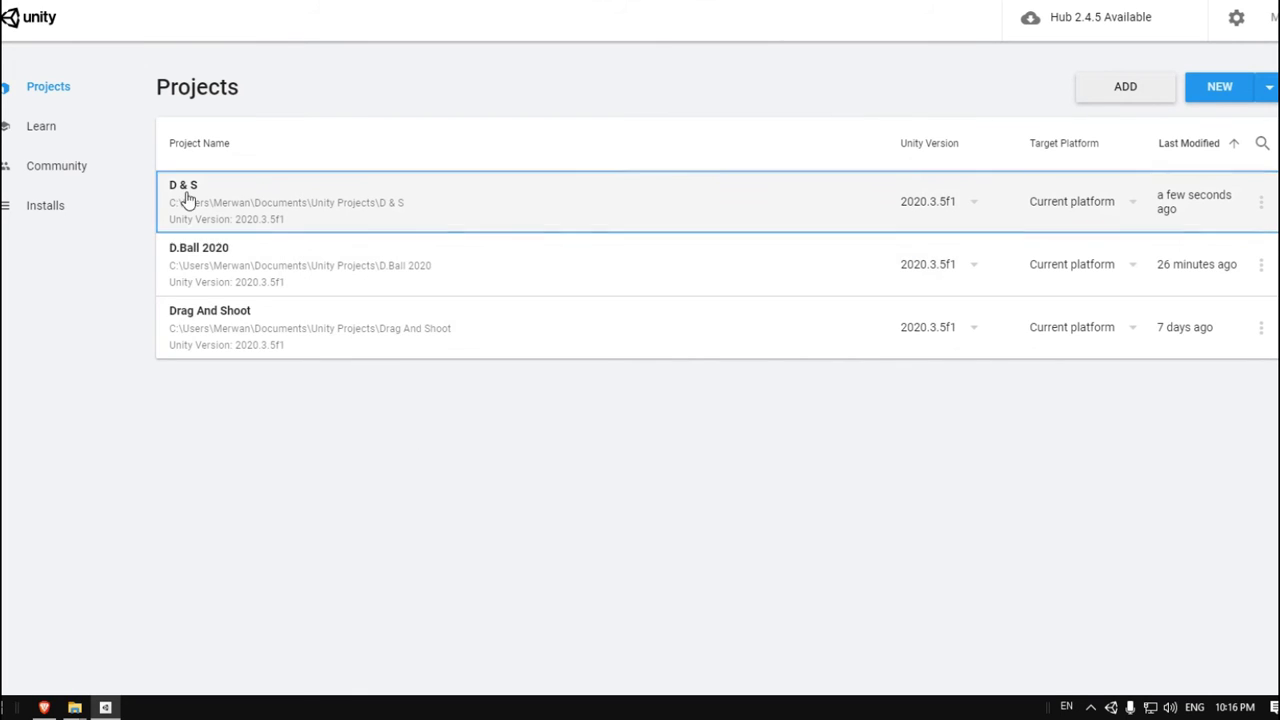
click(313, 206)
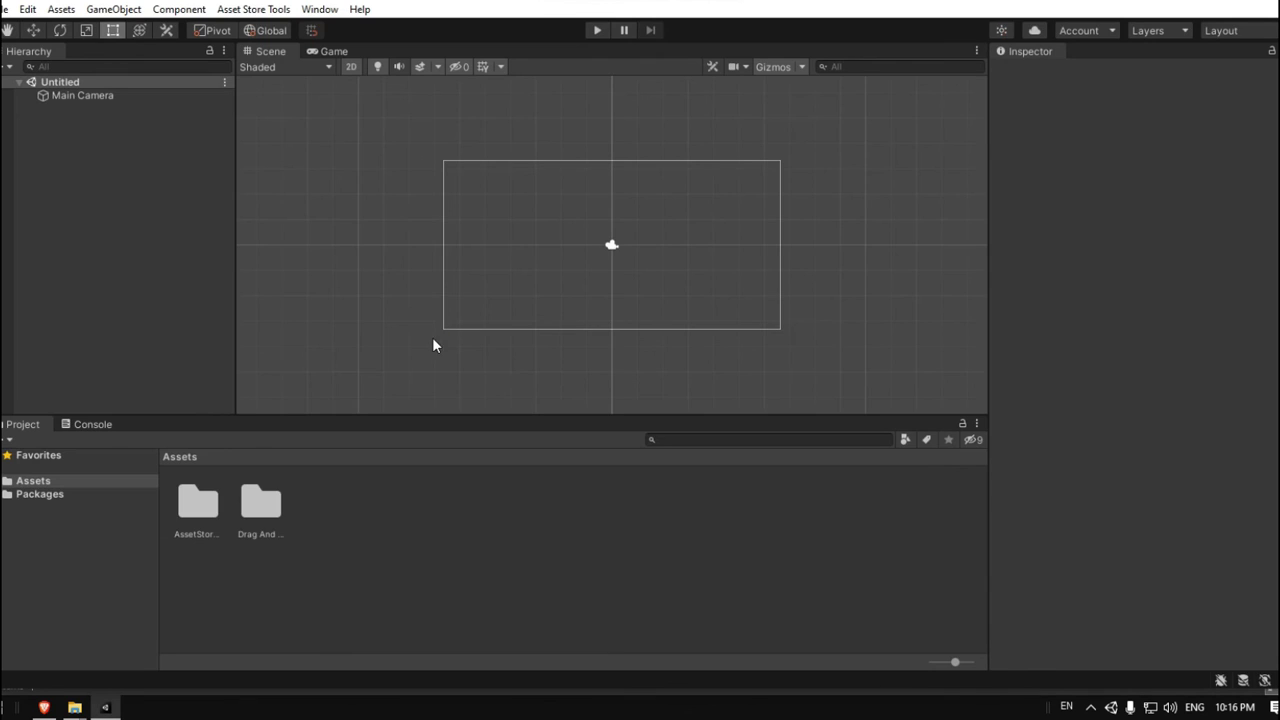
Step: Once the D & S project loads, lower the Project panel splitter to enlarge the Scene view
drag(454, 417, 460, 460)
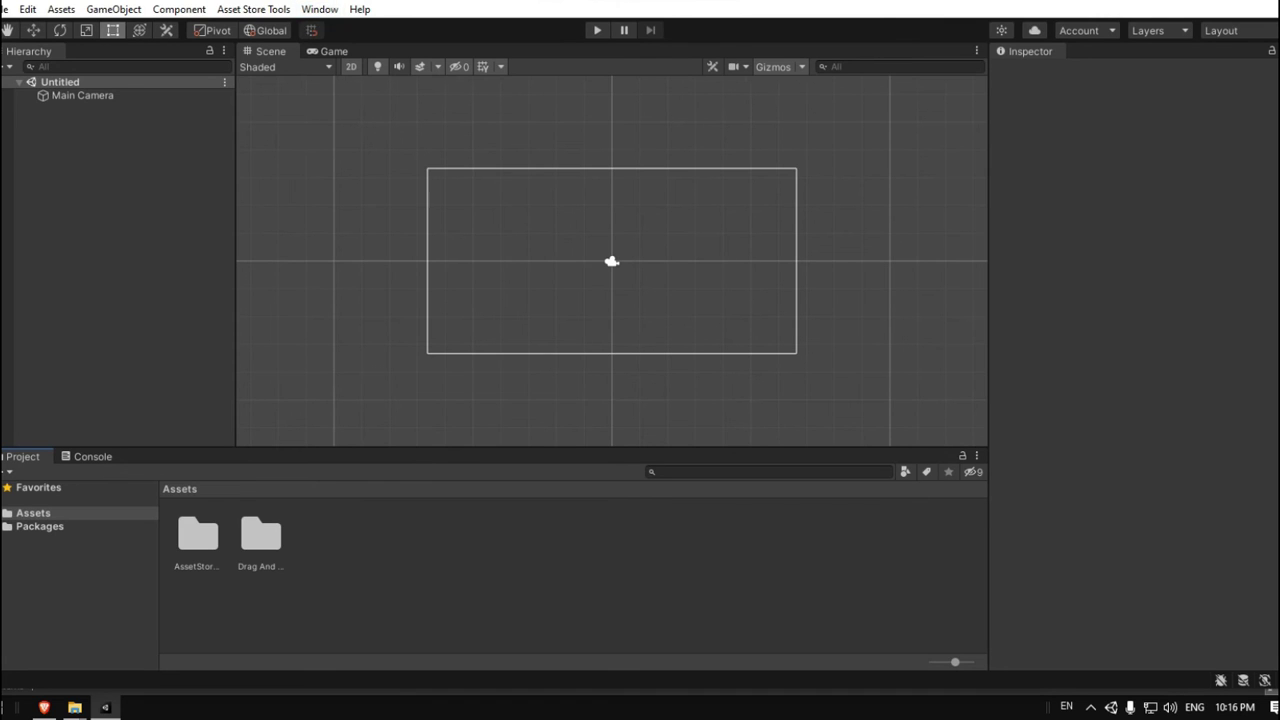
click(316, 5)
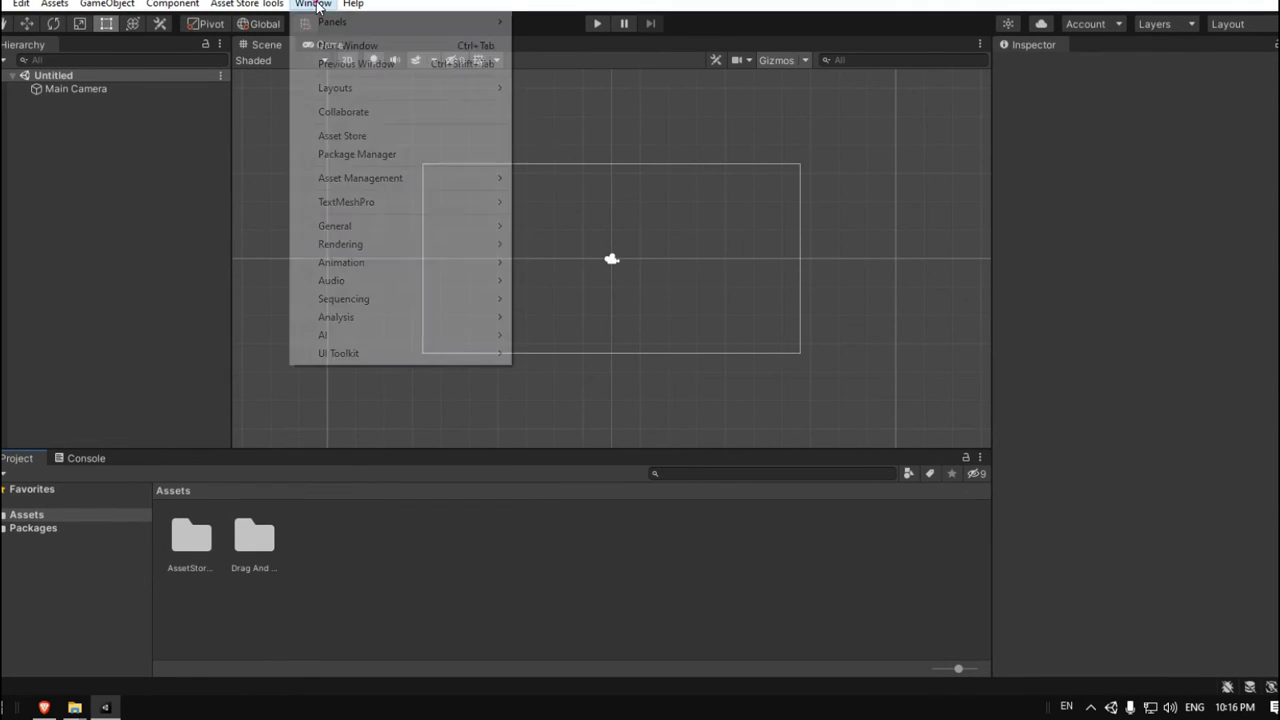
click(363, 162)
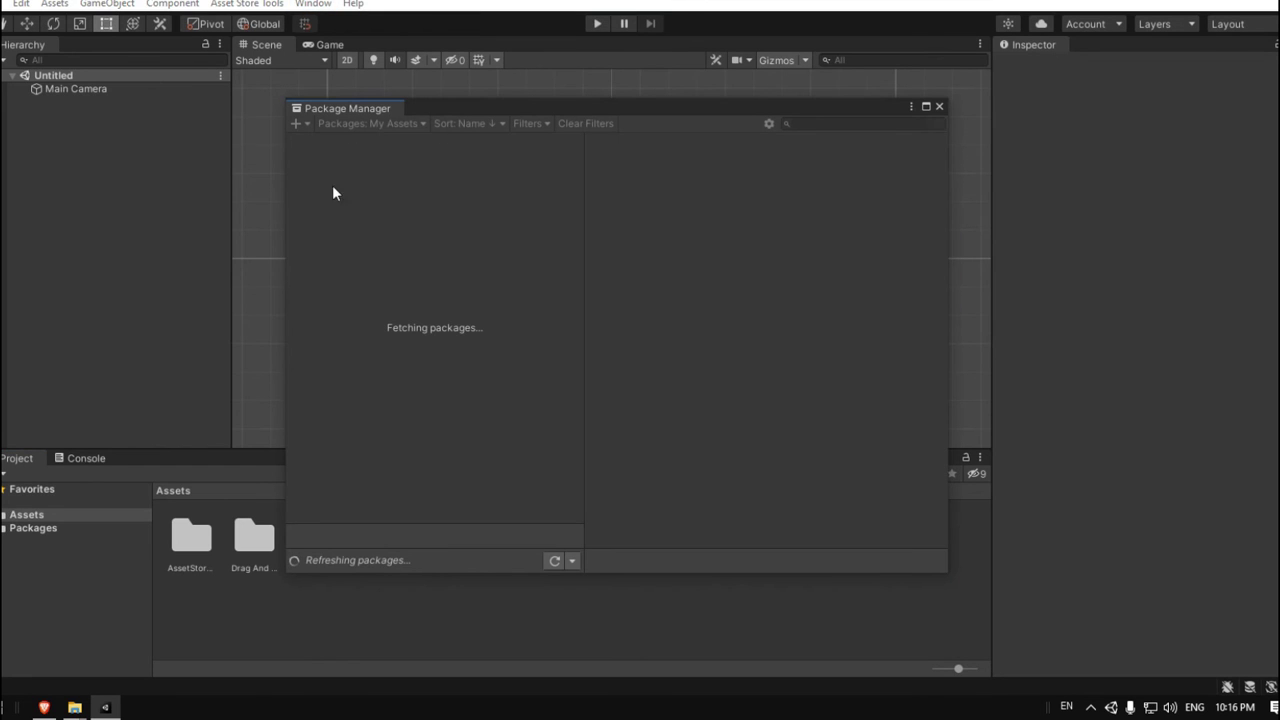
click(940, 106)
click(108, 460)
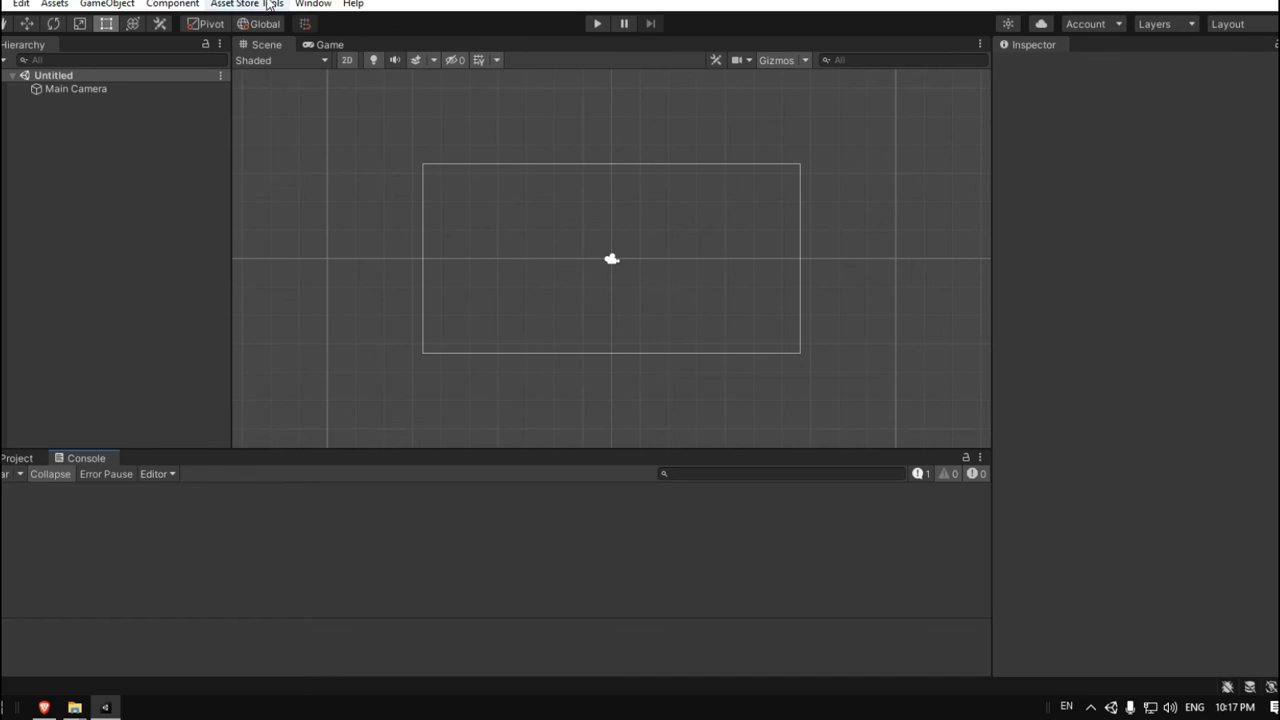
click(17, 458)
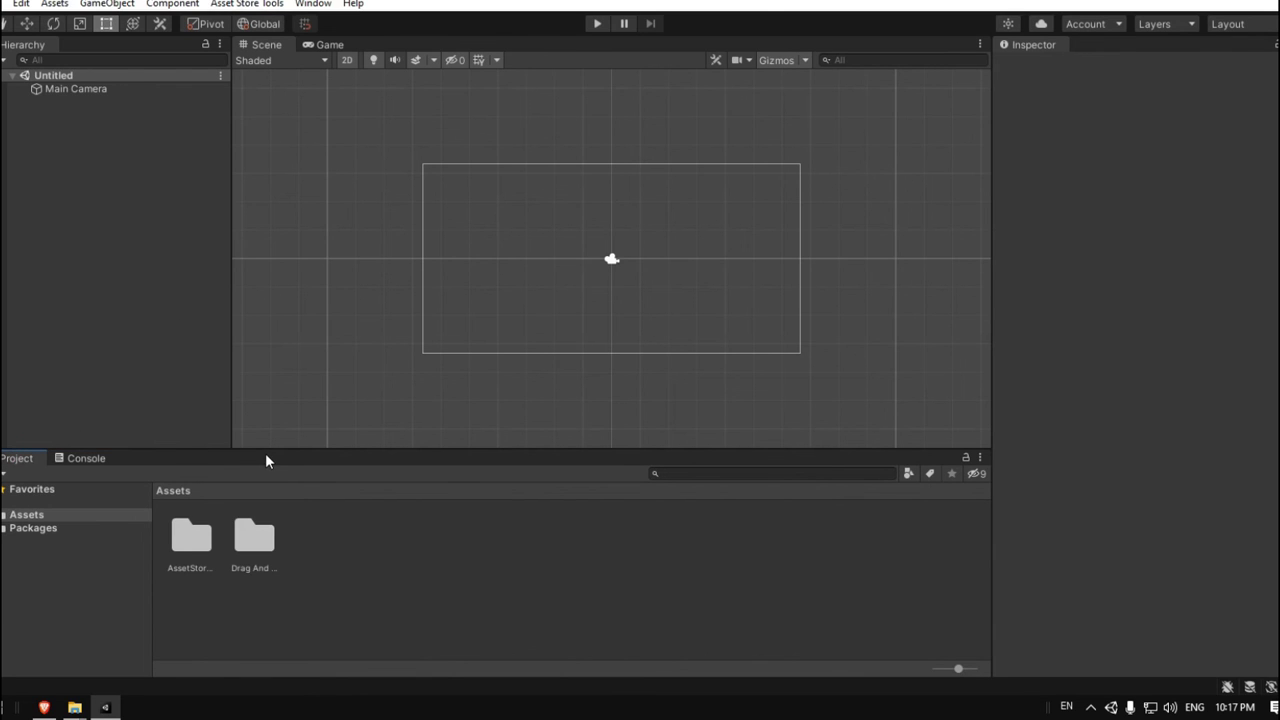
Step: Load the Demo scene from Drag And Shoot > Scenes in the Project panel
double_click(251, 558)
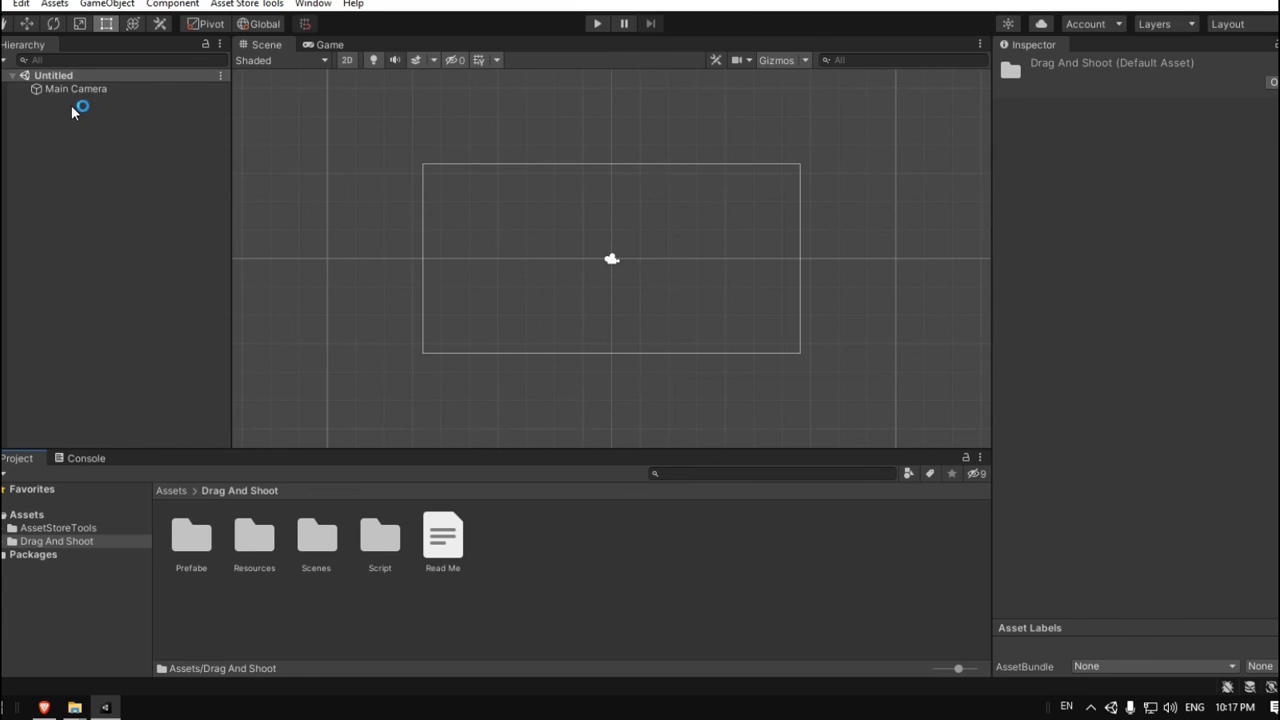
double_click(335, 540)
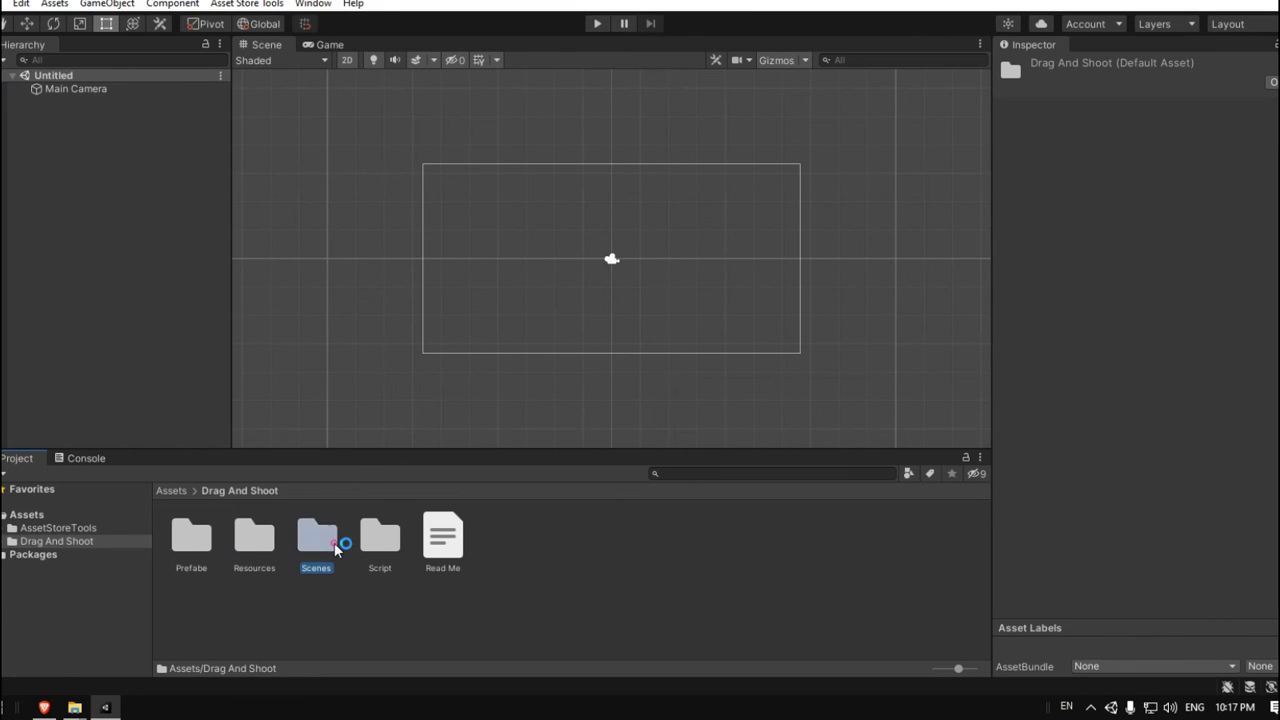
double_click(191, 535)
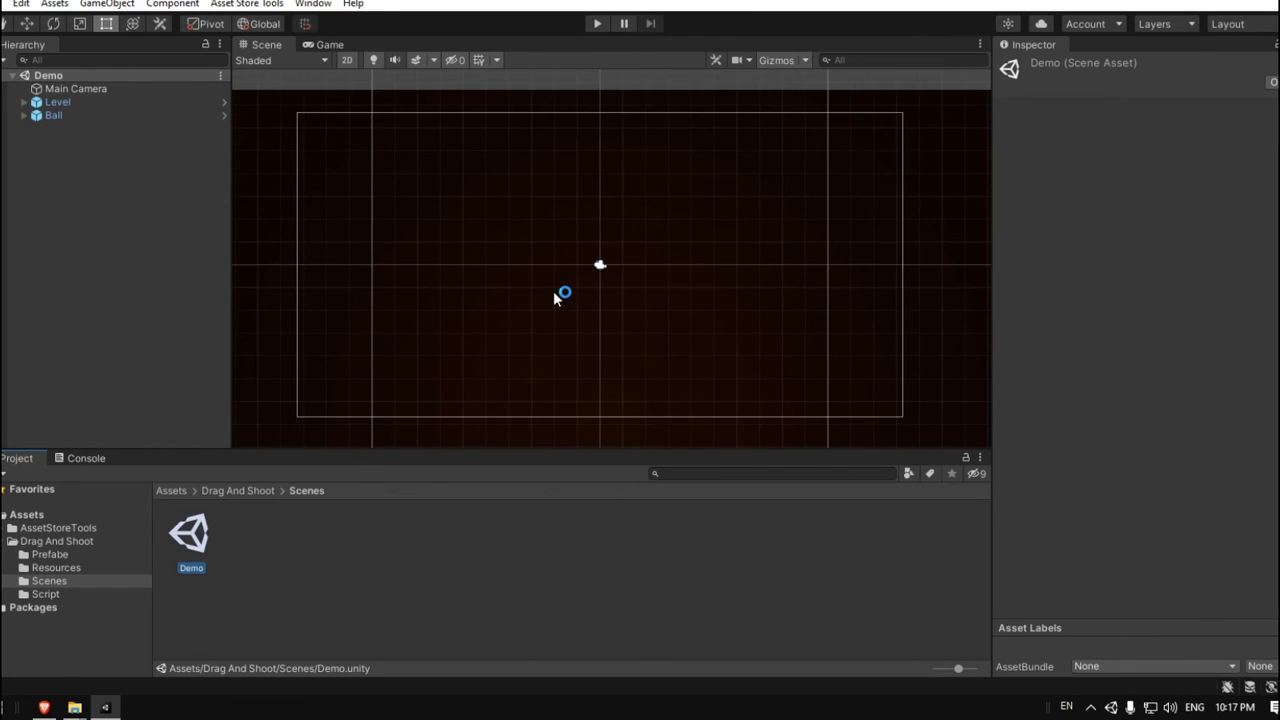
scroll(545, 250, down, 1)
scroll(538, 234, up, 3)
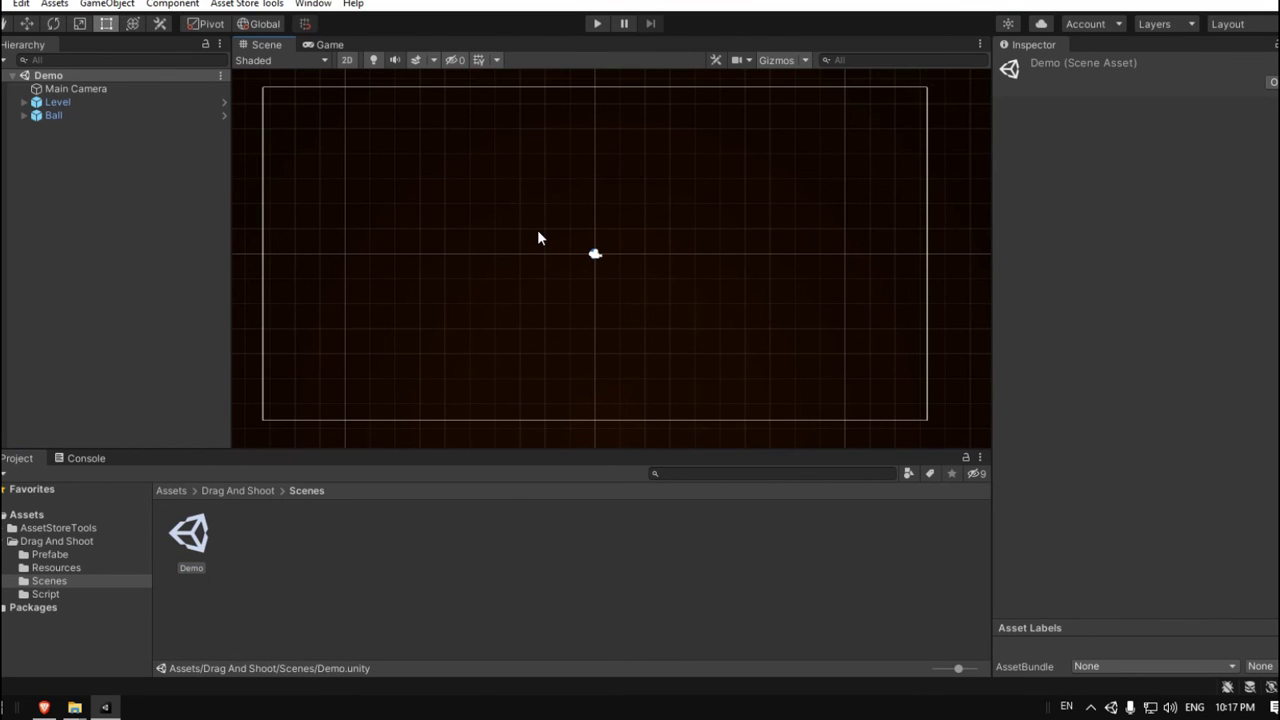
Step: Adjust the Scene view, switch to the rect tool, and widen the Inspector
drag(615, 452, 616, 457)
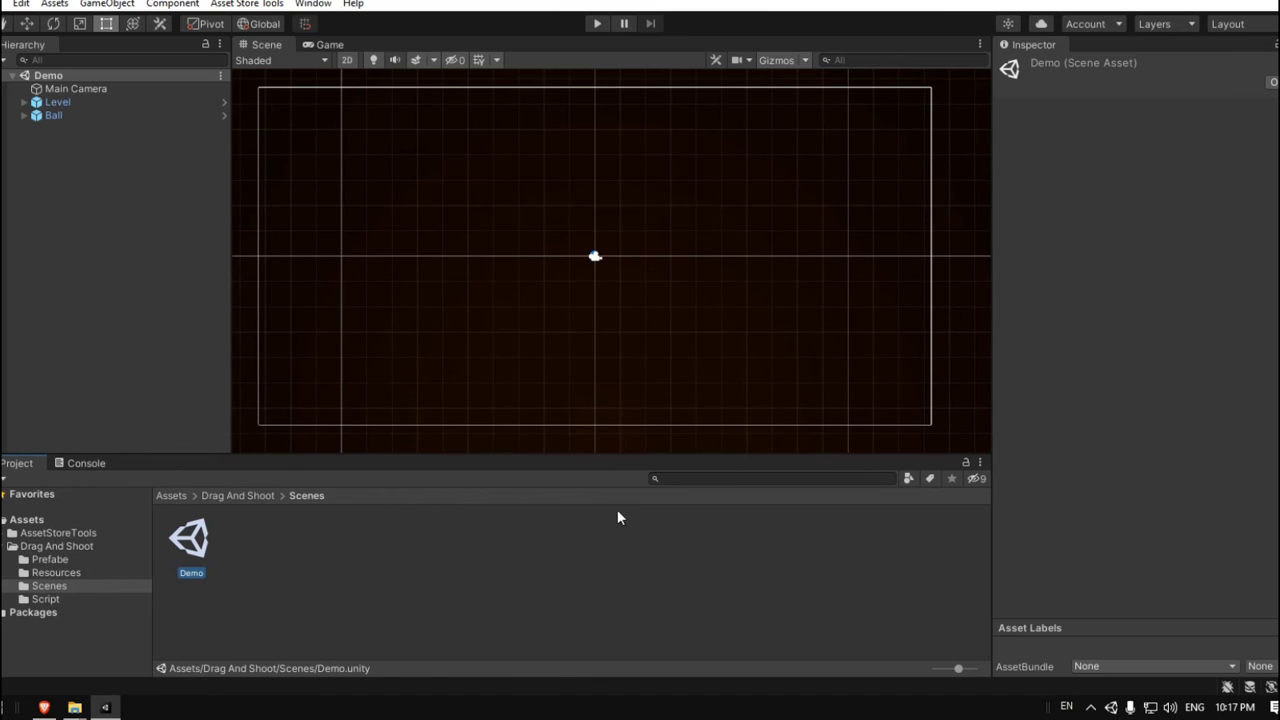
scroll(554, 353, down, 1)
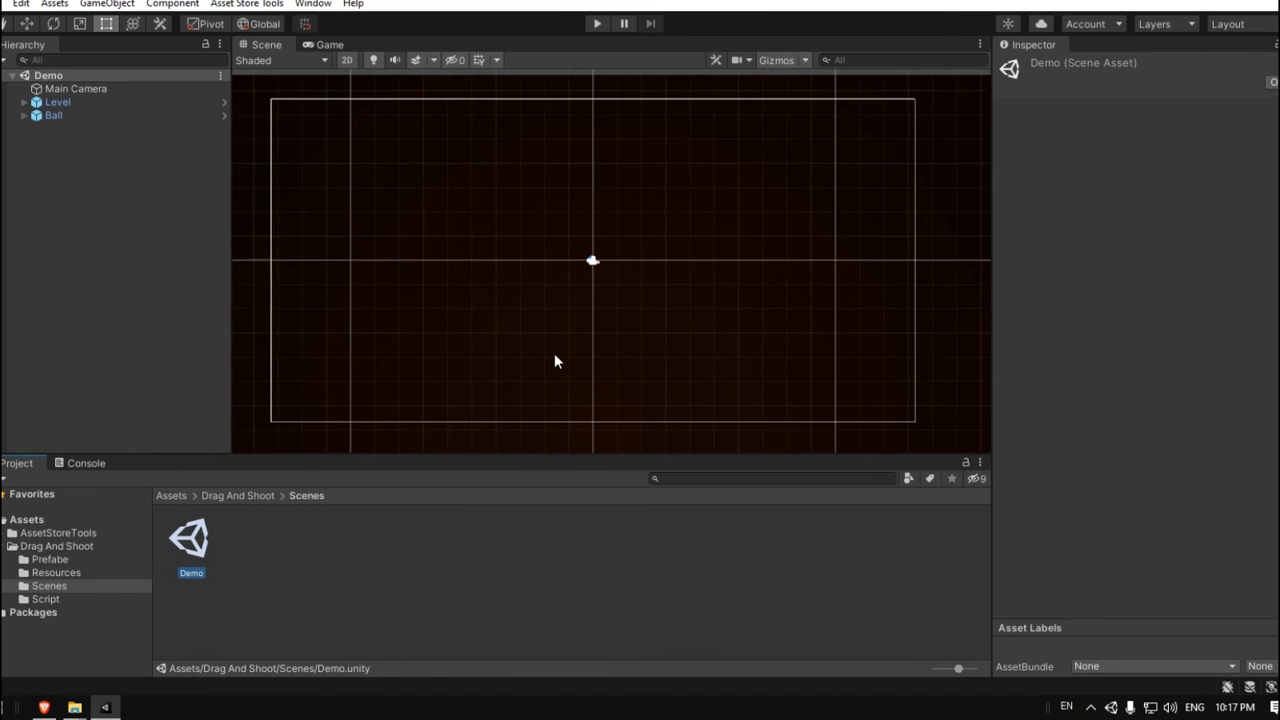
middle_drag(554, 354, 558, 359)
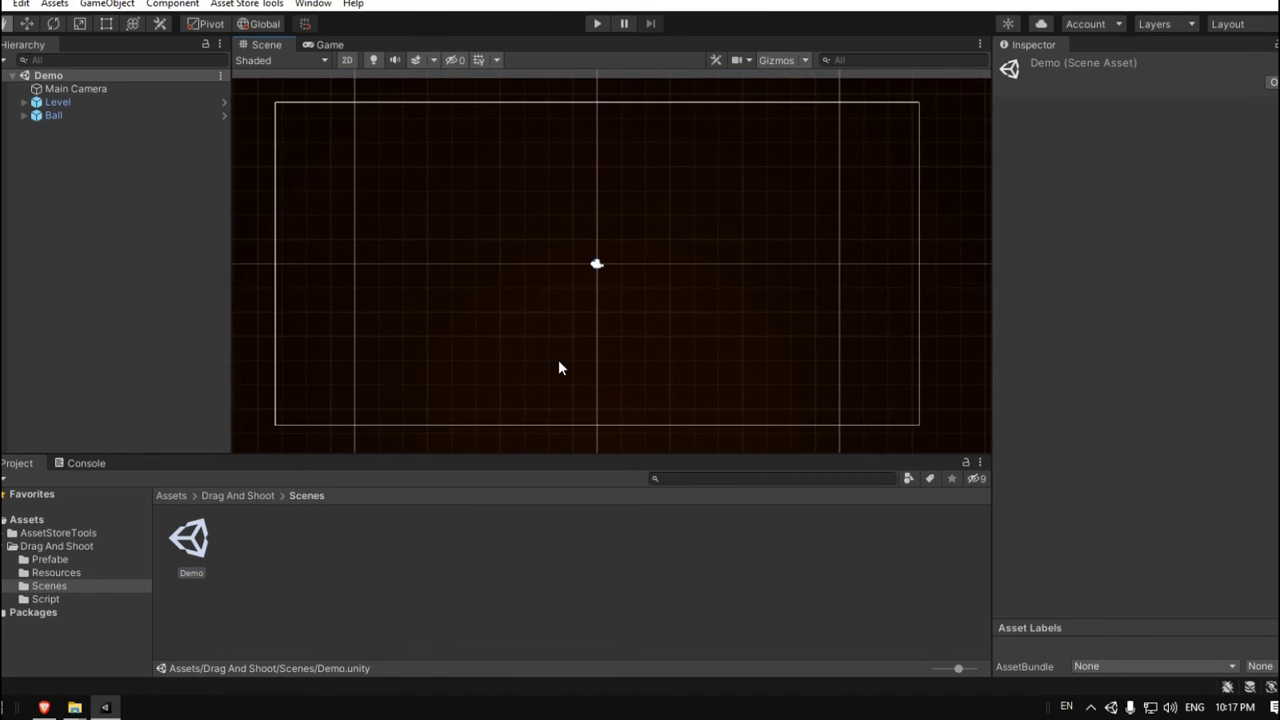
scroll(558, 359, up, 1)
key(t)
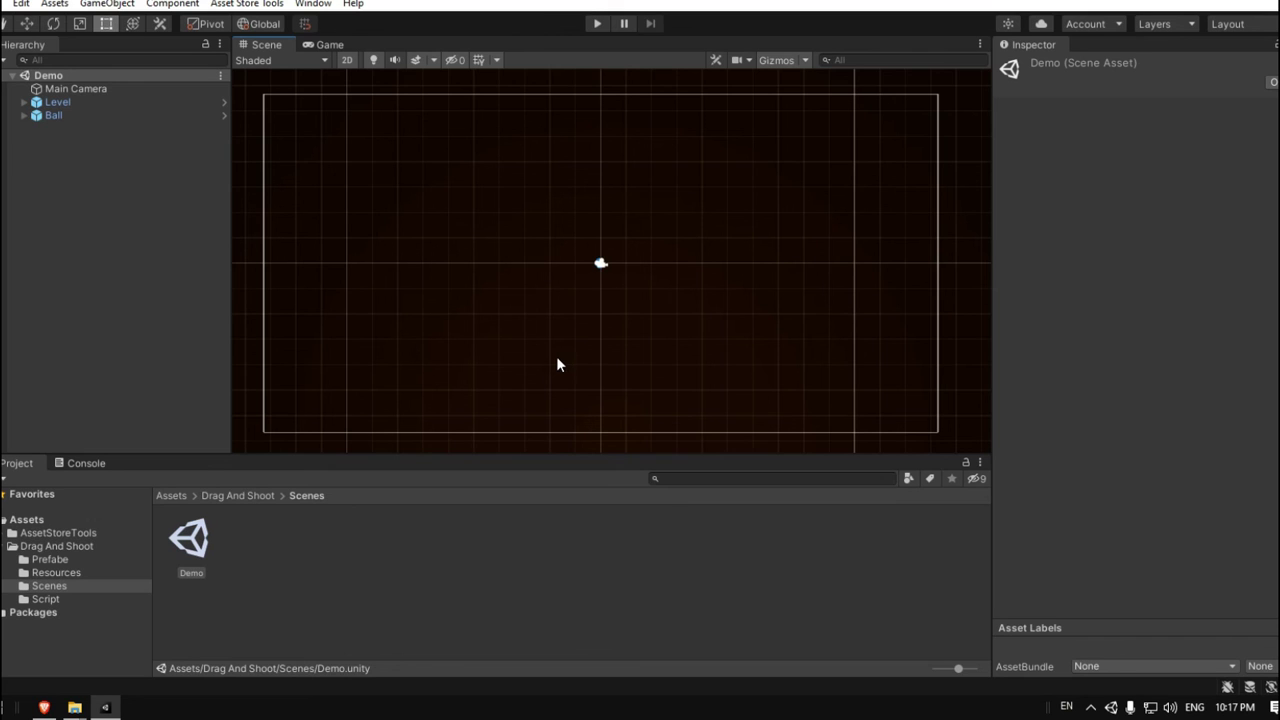
drag(991, 291, 969, 292)
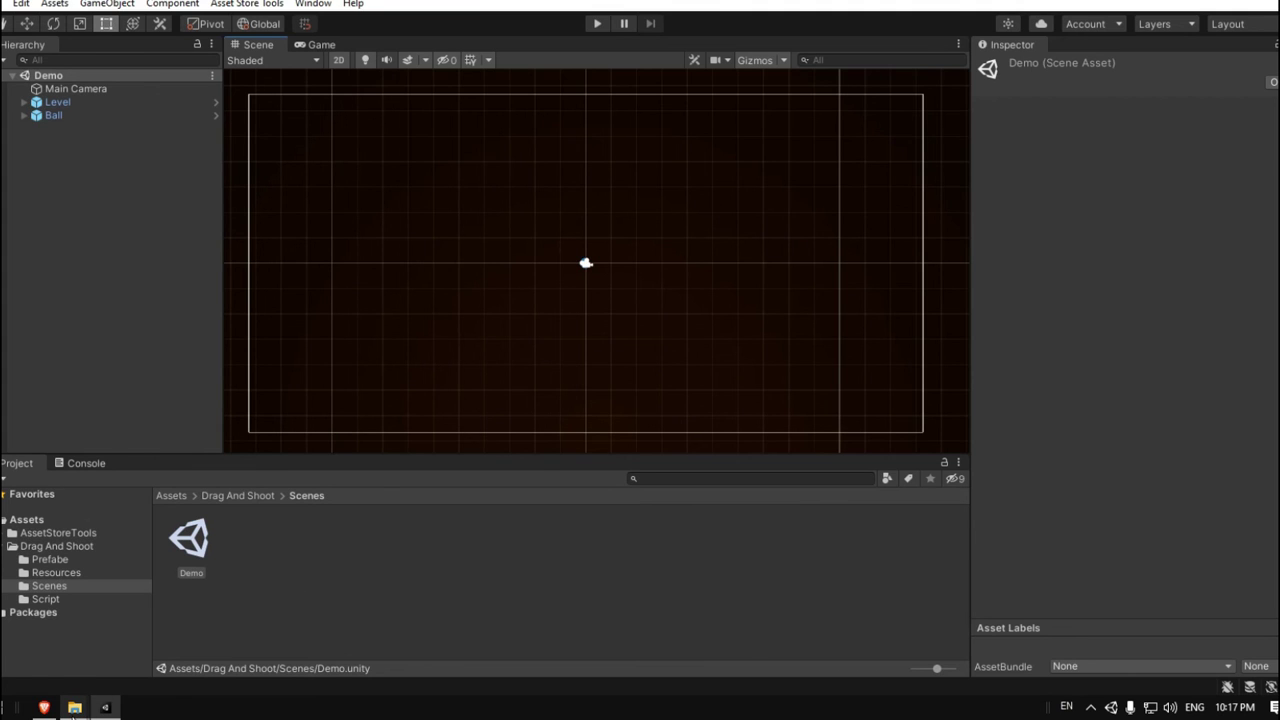
Step: Review the D.Ball Backup folders: 07.25.2021, 08.26.2021, 09.28.2021, 01.03.2022 and 01.05.2021
mouse_move(74, 707)
click(70, 657)
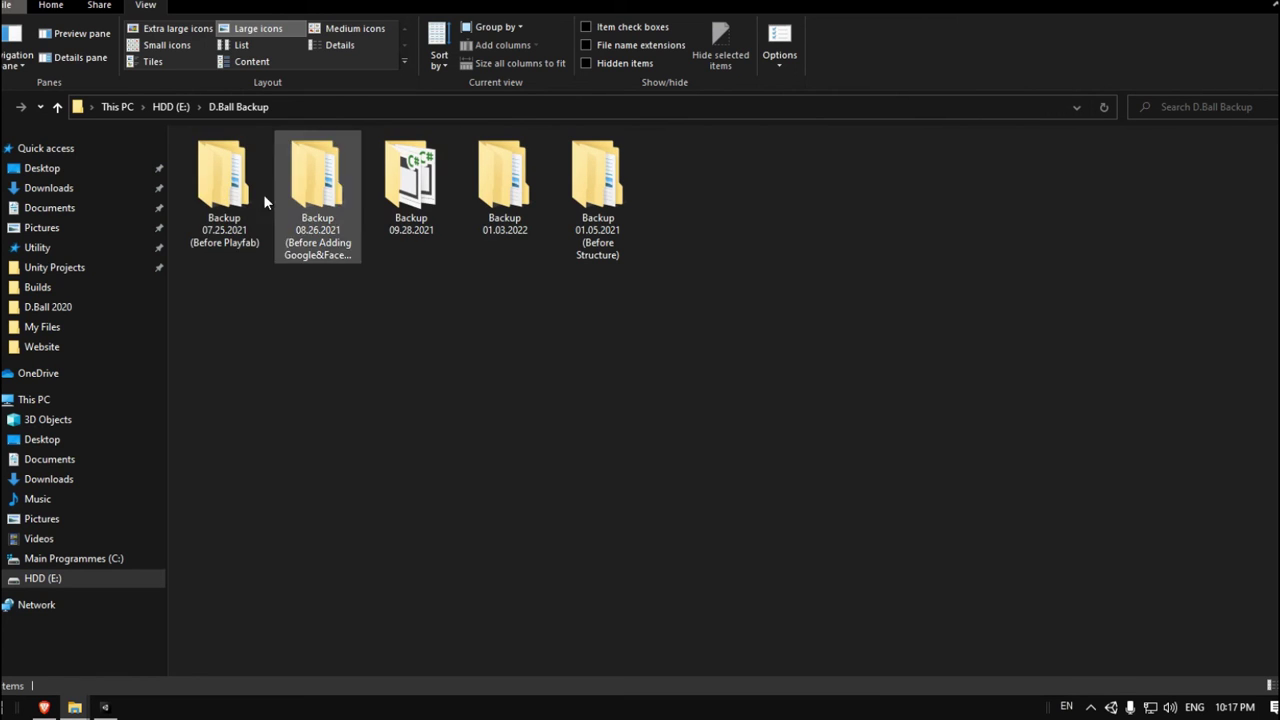
click(225, 185)
click(321, 194)
click(225, 190)
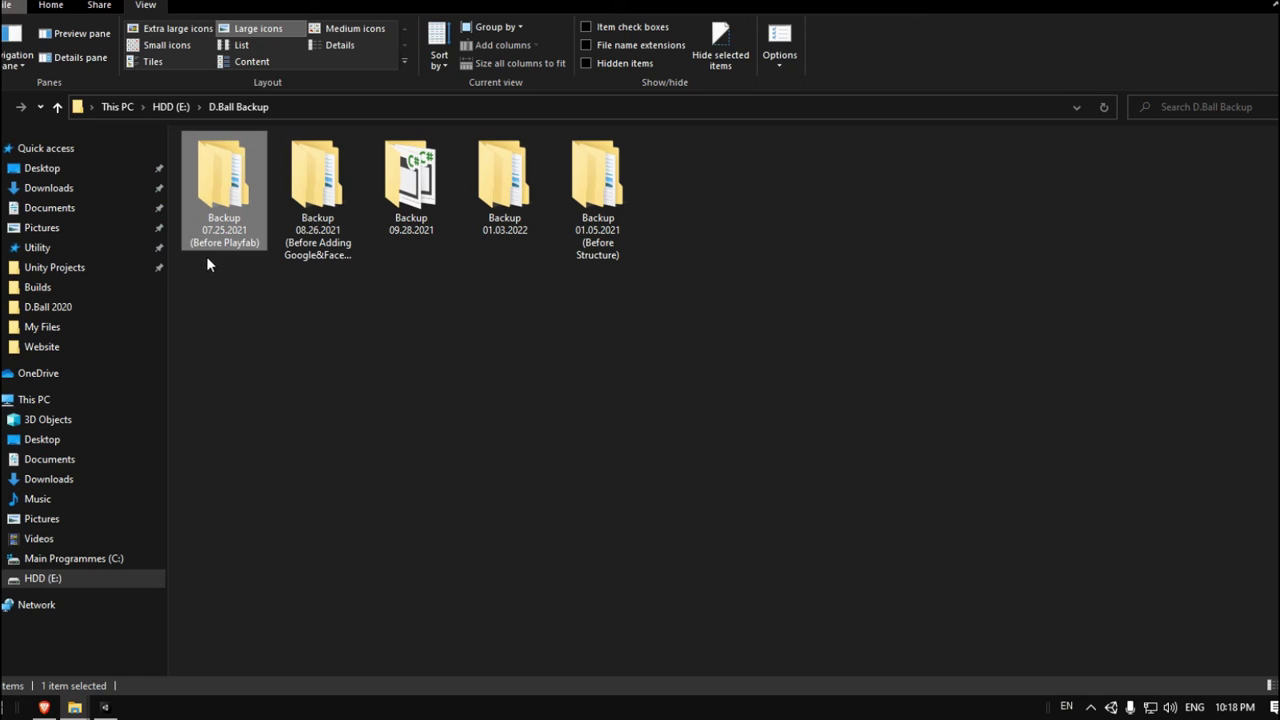
click(305, 250)
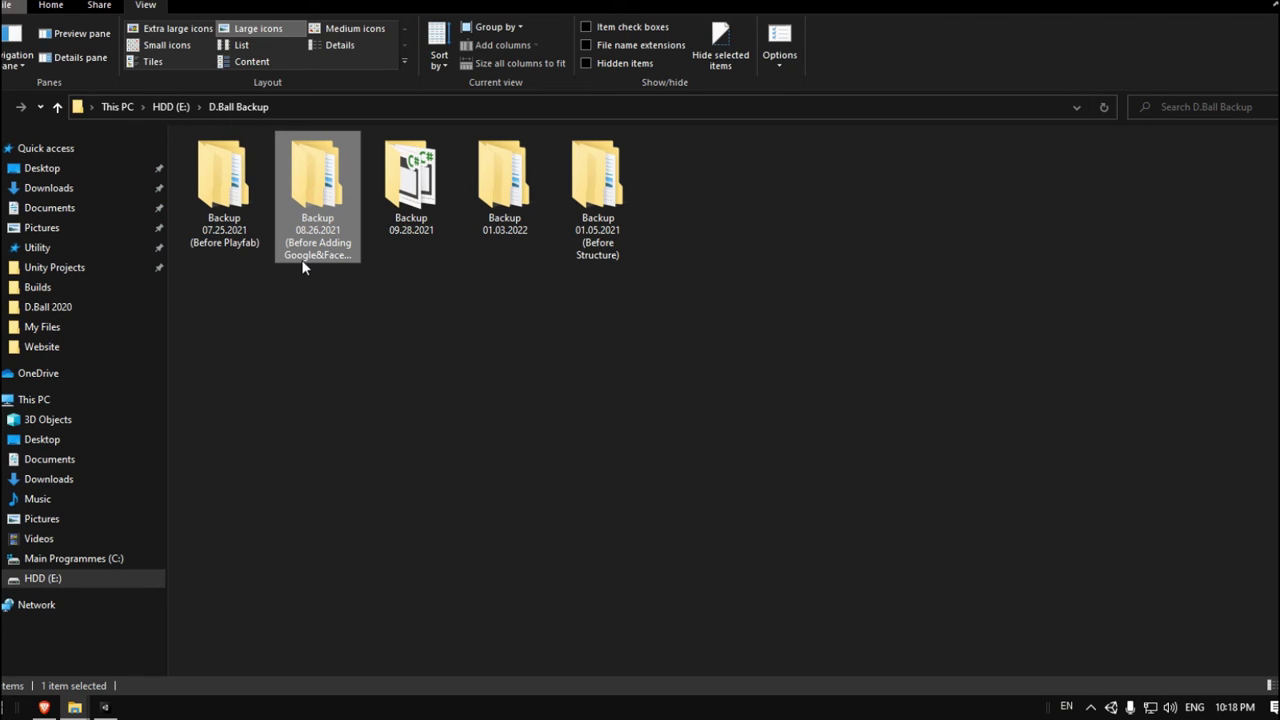
click(415, 185)
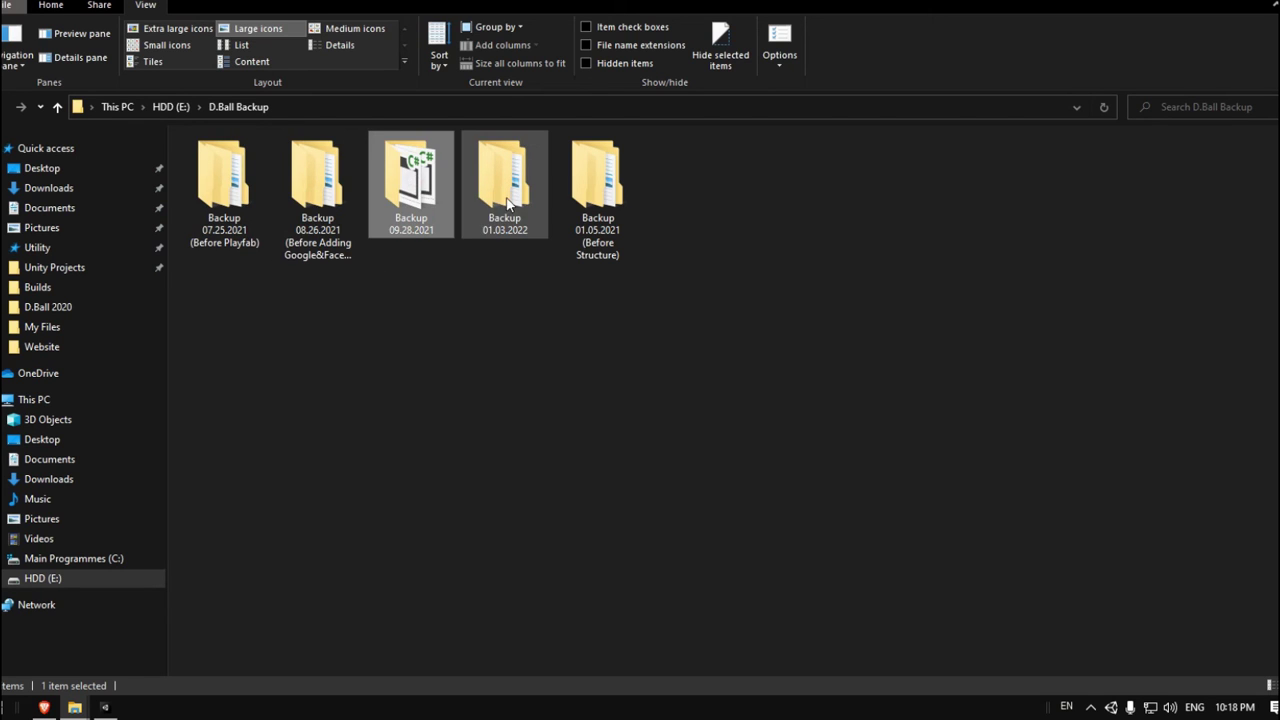
click(512, 198)
click(609, 195)
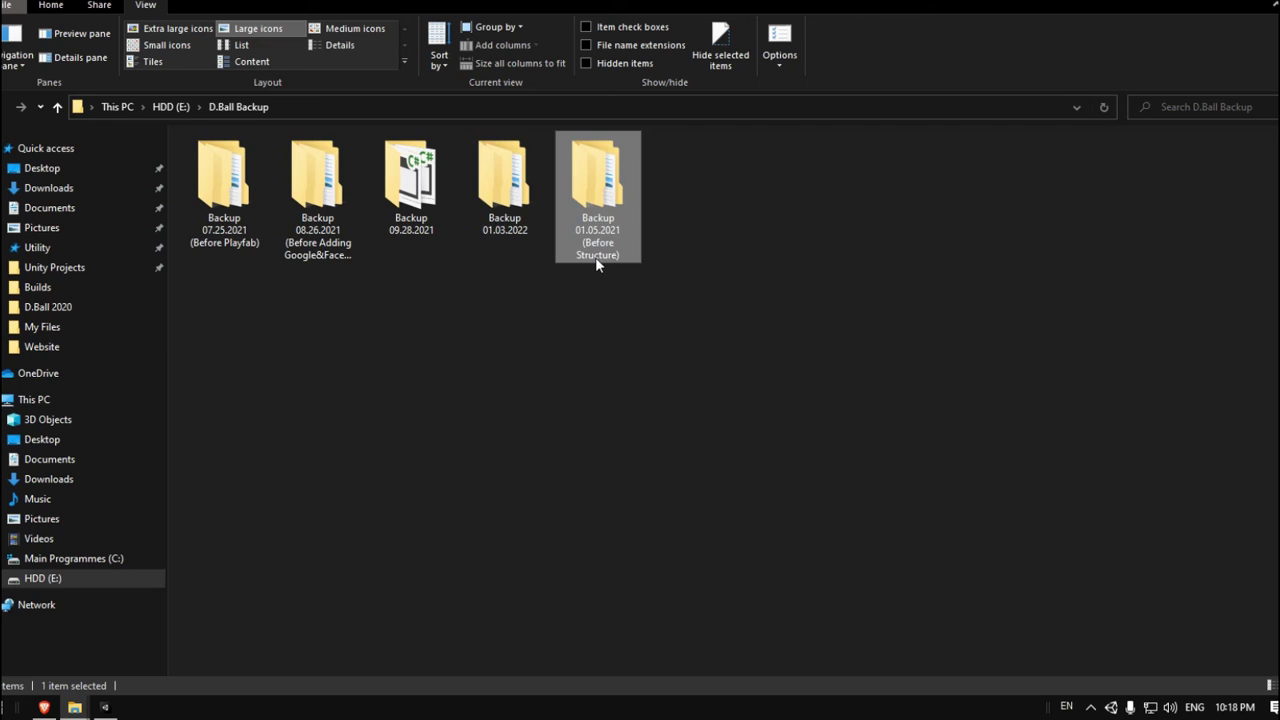